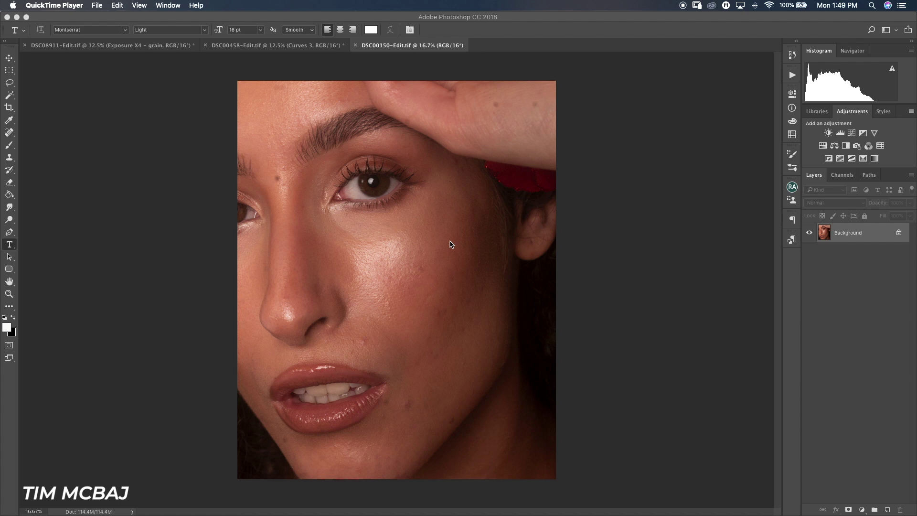
- Examine the portrait's skin up close for blemishes and return to the full view
{"action": "left_click", "coordinate": [587, 48]}
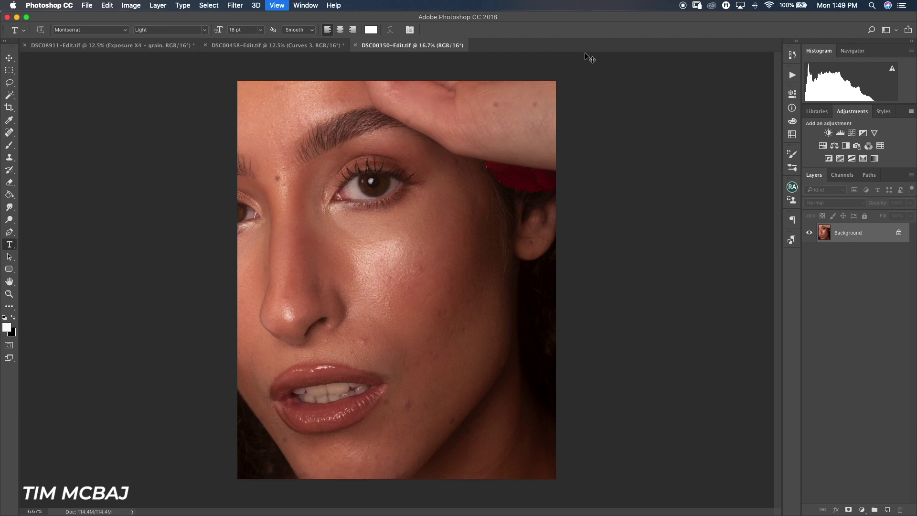
{"action": "key", "text": "super+plus"}
{"action": "key", "text": "super+plus"}
{"action": "key", "text": "super+plus"}
{"action": "key", "text": "super+minus"}
{"action": "key", "text": "super+minus"}
{"action": "key", "text": "super+minus"}
{"action": "key", "text": "super+equal"}
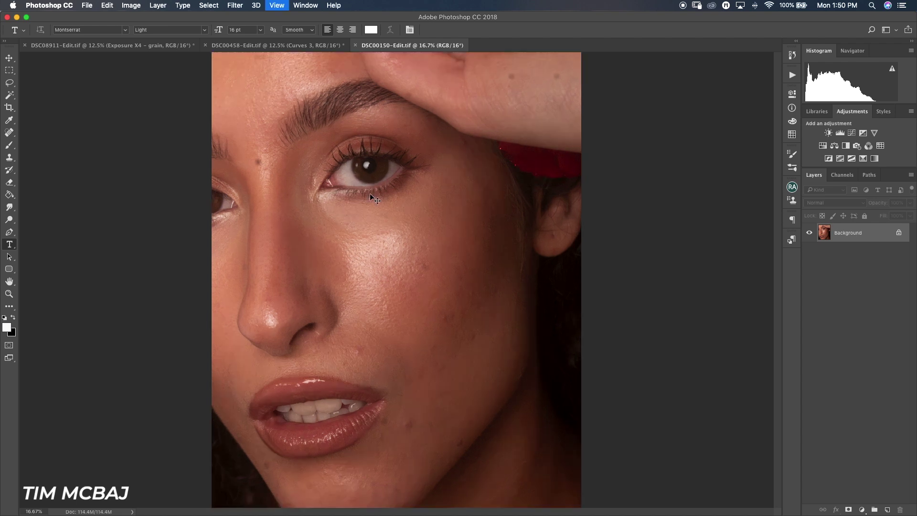
{"action": "key", "text": "super+minus"}
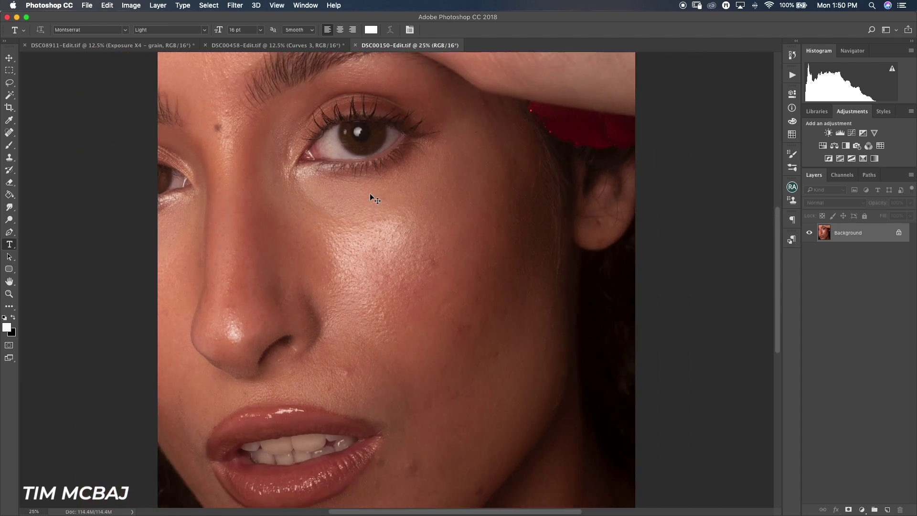
{"action": "key", "text": "super+minus"}
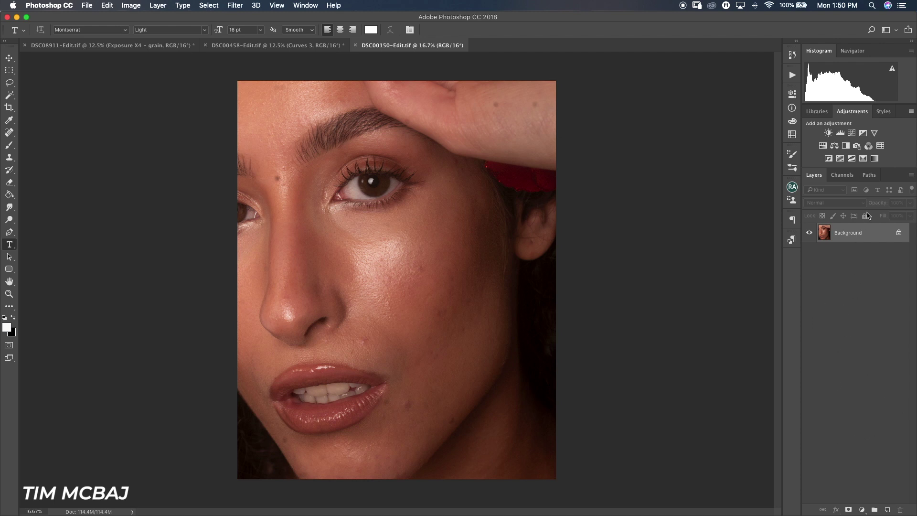
- Duplicate the Background layer to work on, undoing the extra second copy
{"action": "key", "text": "super+j"}
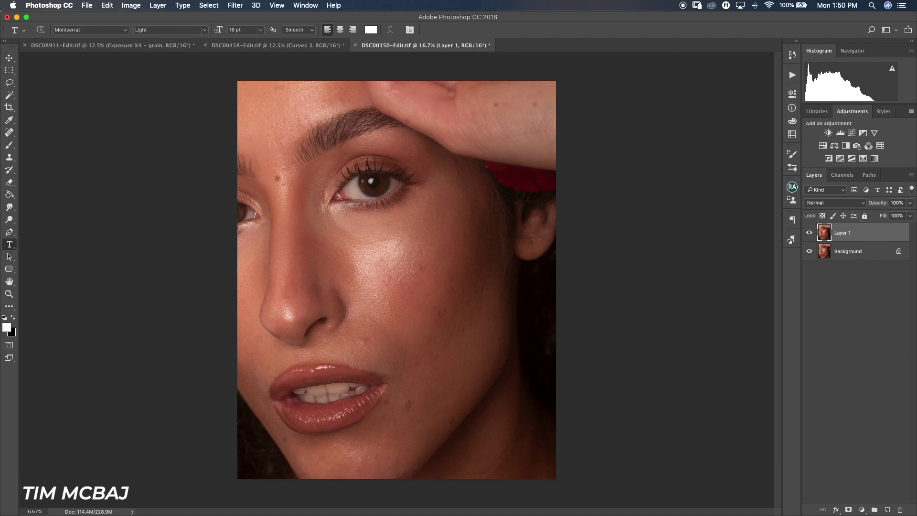
{"action": "left_click_drag", "start_coordinate": [854, 255], "coordinate": [887, 510]}
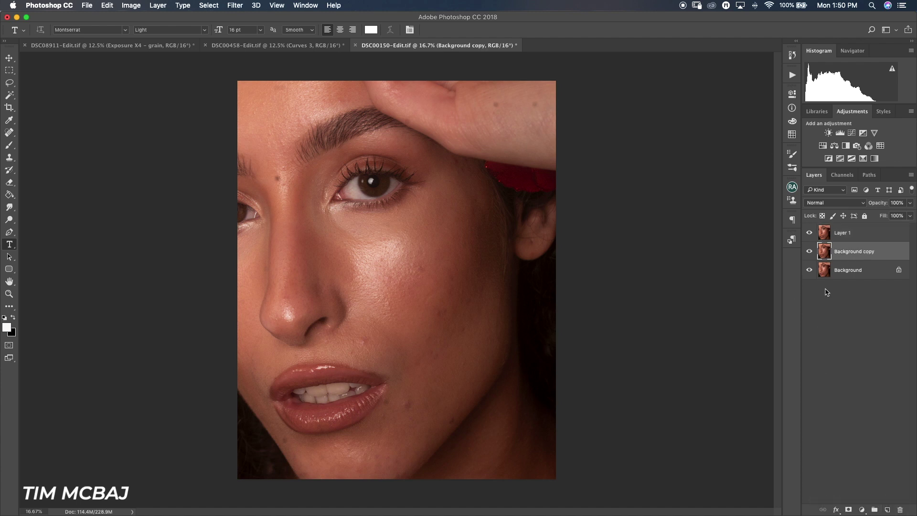
{"action": "key", "text": "super+z"}
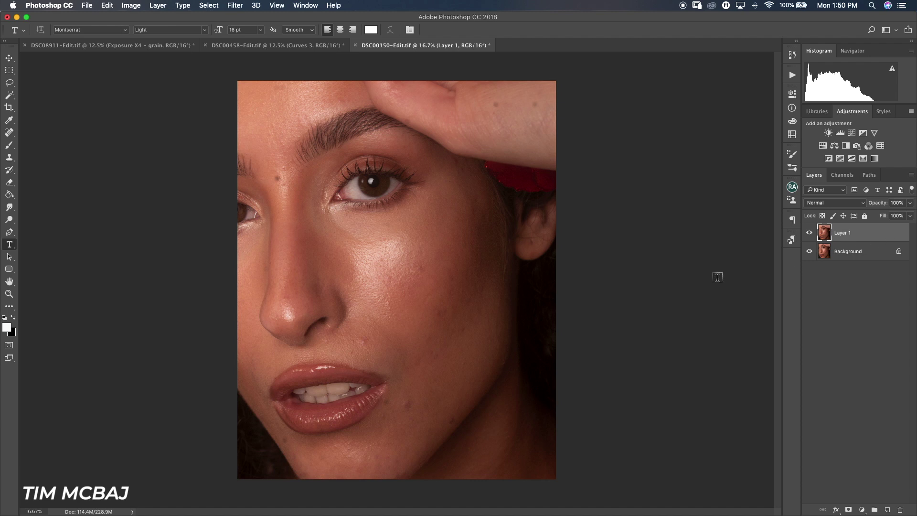
- Heal the blemish between the nose and upper lip using the Spot Healing Brush at size 35
{"action": "left_click", "coordinate": [10, 133]}
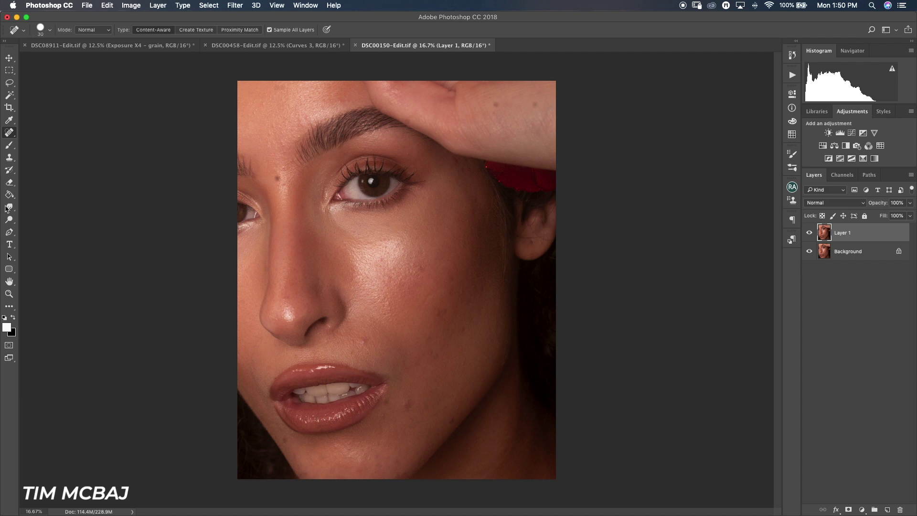
{"action": "left_click", "coordinate": [8, 133]}
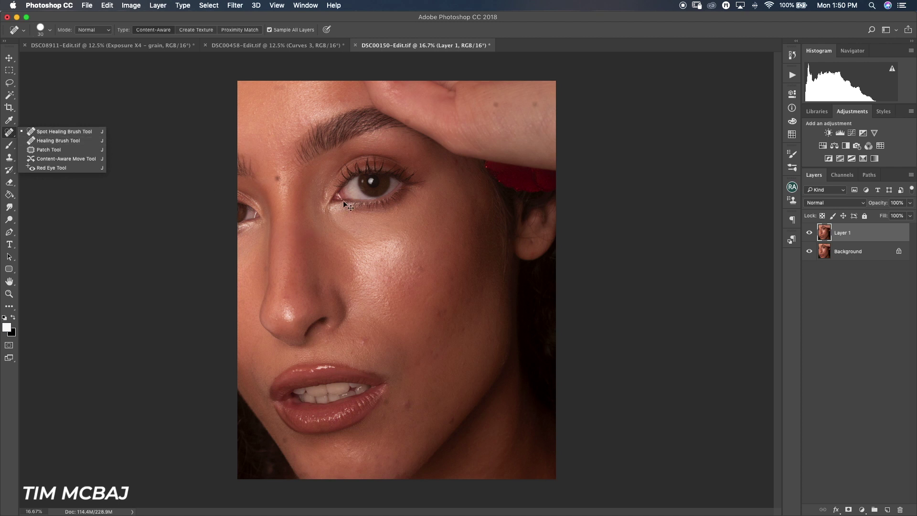
{"action": "key", "text": "super+plus"}
{"action": "key", "text": "super+plus"}
{"action": "key", "text": "super+plus"}
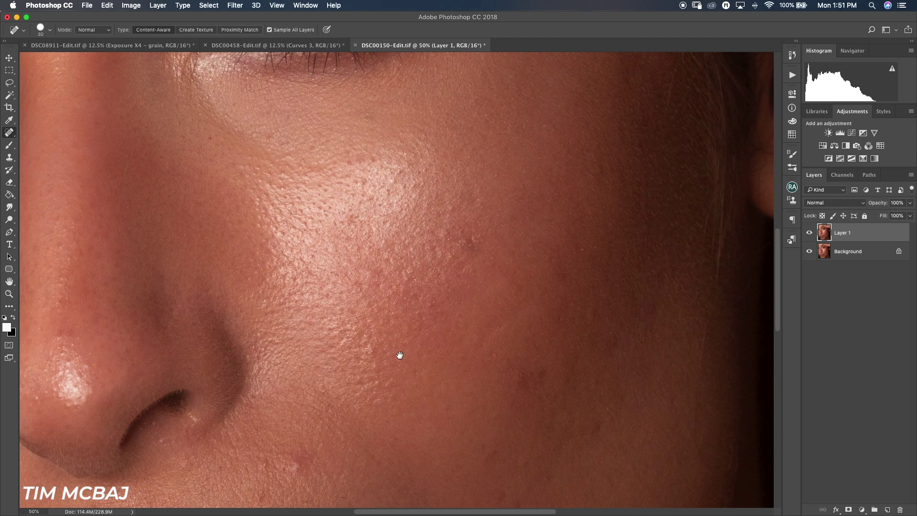
{"action": "left_click_drag", "start_coordinate": [399, 355], "coordinate": [331, 246]}
{"action": "key", "text": "bracketright"}
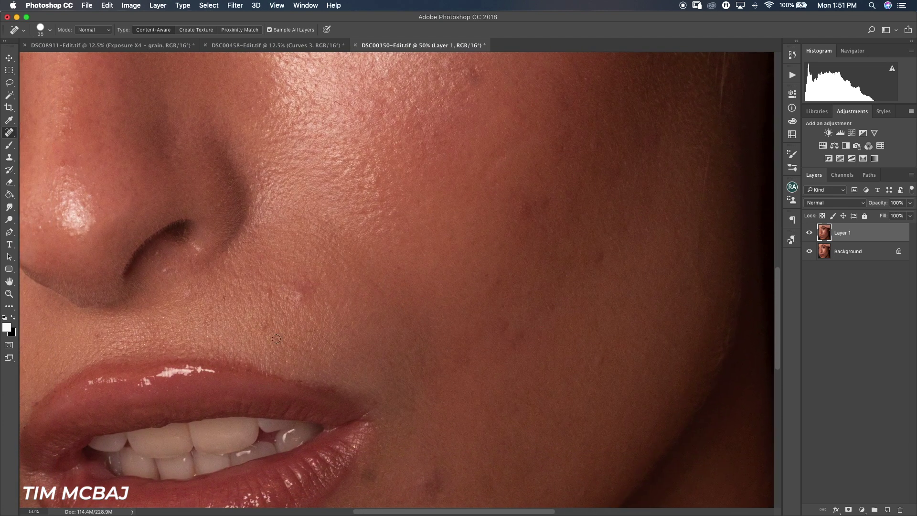
{"action": "left_click_drag", "start_coordinate": [299, 294], "coordinate": [303, 305]}
{"action": "left_click", "coordinate": [297, 302]}
- Heal the blemishes on the lower cheek, along the jawline and beside the corner of the mouth
{"action": "left_click_drag", "start_coordinate": [531, 336], "coordinate": [447, 289]}
{"action": "left_click_drag", "start_coordinate": [518, 307], "coordinate": [515, 321]}
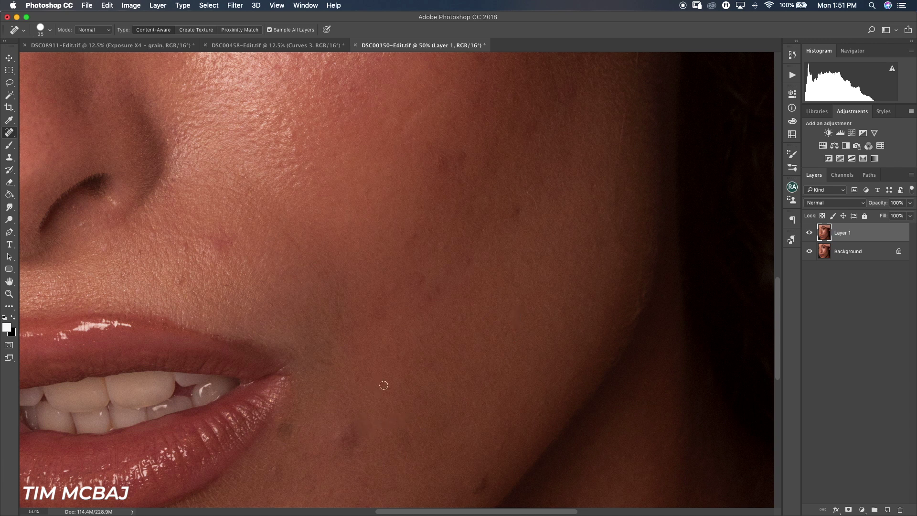
{"action": "scroll", "coordinate": [377, 384], "scroll_direction": "down", "scroll_amount": 3}
{"action": "scroll", "coordinate": [377, 385], "scroll_direction": "right", "scroll_amount": 2}
{"action": "left_click_drag", "start_coordinate": [465, 370], "coordinate": [463, 381]}
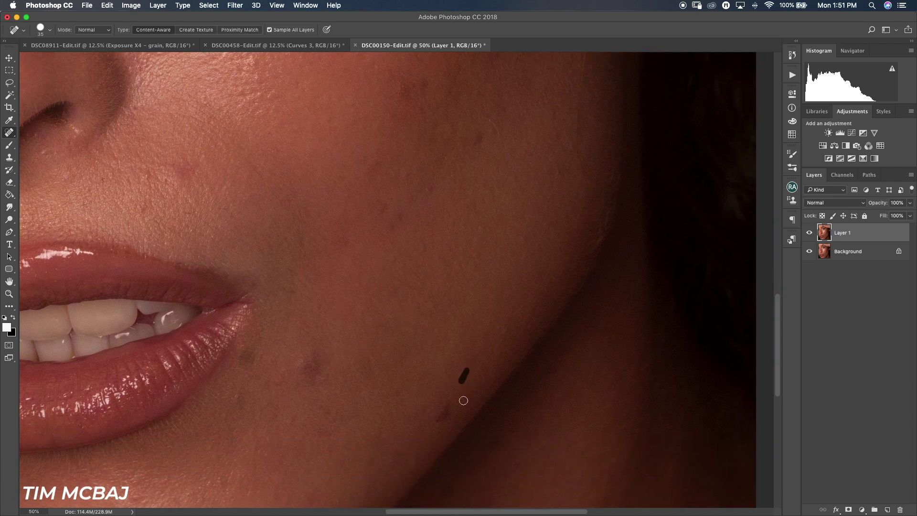
{"action": "left_click_drag", "start_coordinate": [303, 361], "coordinate": [308, 372]}
- Spot-heal the small blemishes on the chin below the lower lip
{"action": "scroll", "coordinate": [317, 370], "scroll_direction": "down", "scroll_amount": 4}
{"action": "scroll", "coordinate": [317, 371], "scroll_direction": "left", "scroll_amount": 4}
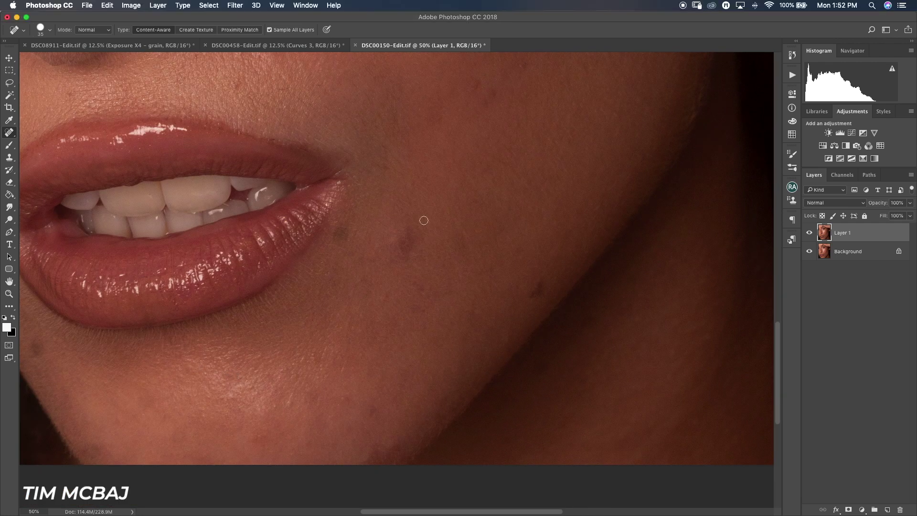
{"action": "scroll", "coordinate": [341, 327], "scroll_direction": "down", "scroll_amount": 1}
{"action": "left_click_drag", "start_coordinate": [341, 327], "coordinate": [393, 272]}
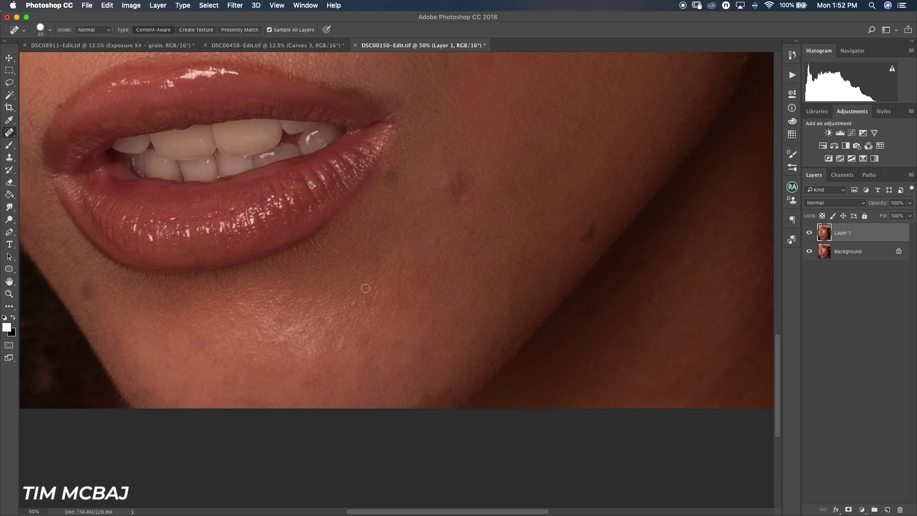
{"action": "left_click_drag", "start_coordinate": [286, 340], "coordinate": [285, 344]}
{"action": "left_click", "coordinate": [278, 320]}
{"action": "left_click", "coordinate": [307, 340]}
{"action": "left_click", "coordinate": [335, 349]}
- Spot-heal the dark mark on the cheek beside the corner of the mouth
{"action": "left_click_drag", "start_coordinate": [352, 180], "coordinate": [384, 276]}
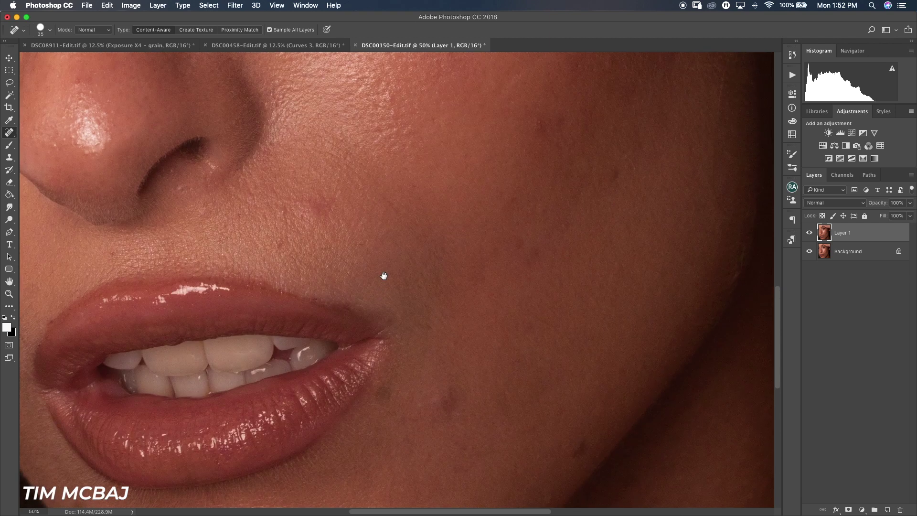
{"action": "scroll", "coordinate": [386, 277], "scroll_direction": "down", "scroll_amount": 5}
{"action": "scroll", "coordinate": [386, 276], "scroll_direction": "right", "scroll_amount": 8}
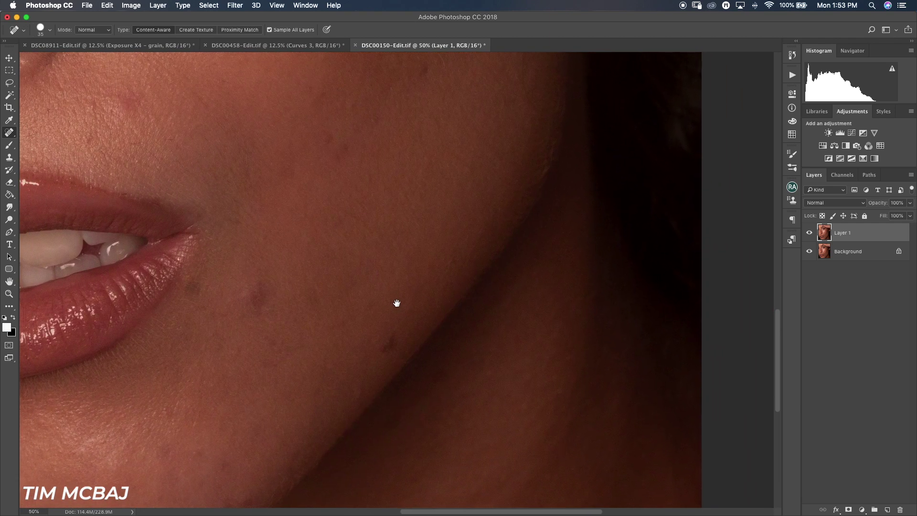
{"action": "left_click", "coordinate": [261, 289]}
- Spot-heal two small blemishes on the forehead above the space between the eyebrows
{"action": "scroll", "coordinate": [266, 213], "scroll_direction": "up", "scroll_amount": 10}
{"action": "scroll", "coordinate": [266, 213], "scroll_direction": "left", "scroll_amount": 6}
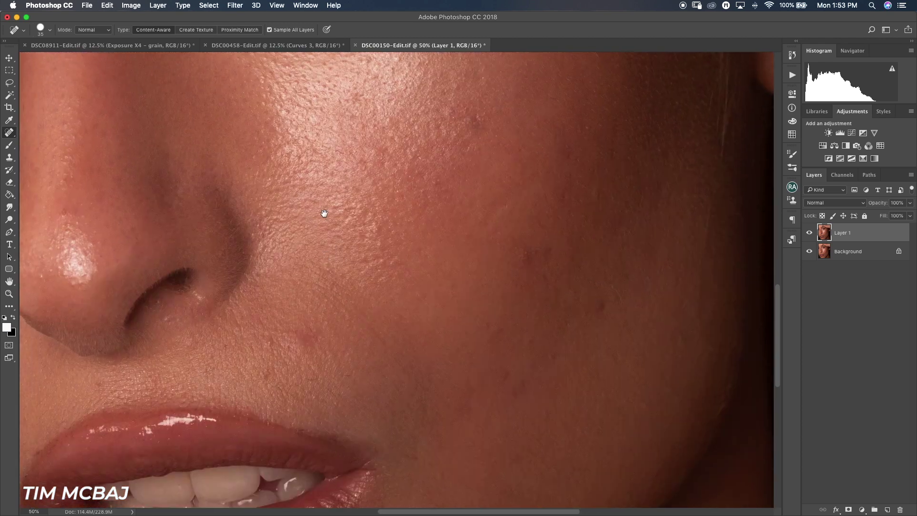
{"action": "scroll", "coordinate": [328, 282], "scroll_direction": "up", "scroll_amount": 12}
{"action": "scroll", "coordinate": [328, 281], "scroll_direction": "left", "scroll_amount": 5}
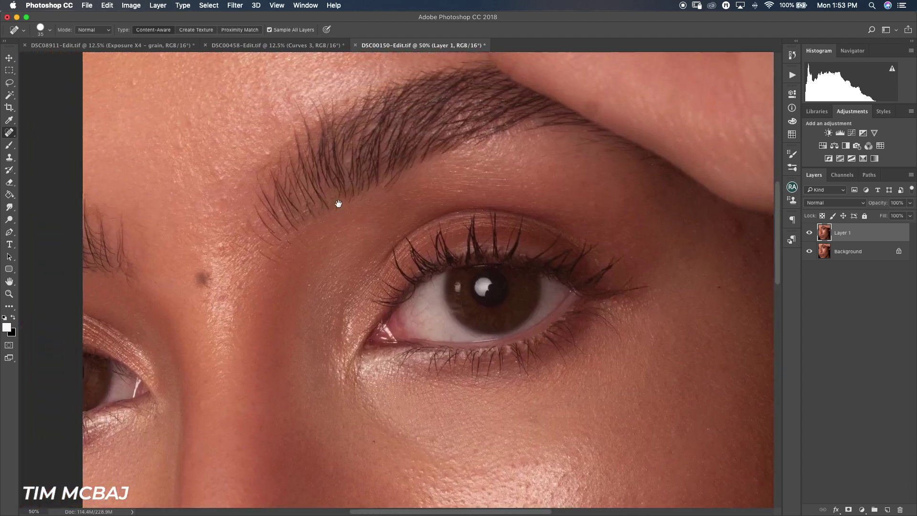
{"action": "scroll", "coordinate": [302, 282], "scroll_direction": "up", "scroll_amount": 5}
{"action": "scroll", "coordinate": [302, 282], "scroll_direction": "left", "scroll_amount": 4}
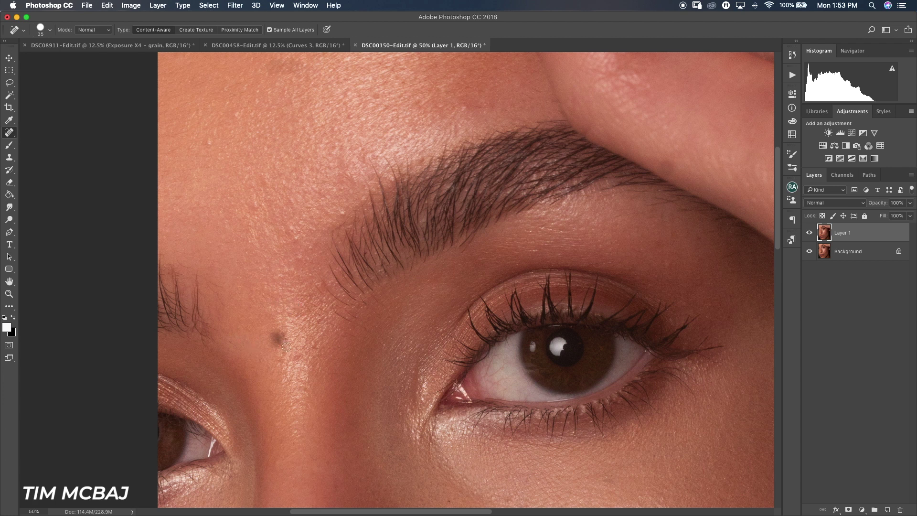
{"action": "scroll", "coordinate": [284, 273], "scroll_direction": "up", "scroll_amount": 5}
{"action": "scroll", "coordinate": [284, 273], "scroll_direction": "left", "scroll_amount": 2}
{"action": "left_click", "coordinate": [235, 202]}
{"action": "left_click", "coordinate": [282, 265]}
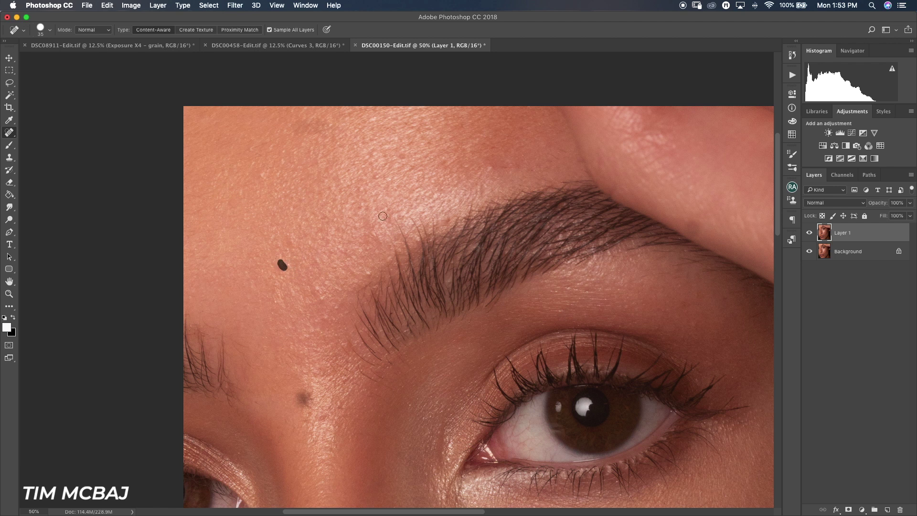
- Spot-heal the small blemish on the forehead just above the arched eyebrow
{"action": "scroll", "coordinate": [370, 270], "scroll_direction": "up", "scroll_amount": 4}
{"action": "scroll", "coordinate": [370, 270], "scroll_direction": "right", "scroll_amount": 7}
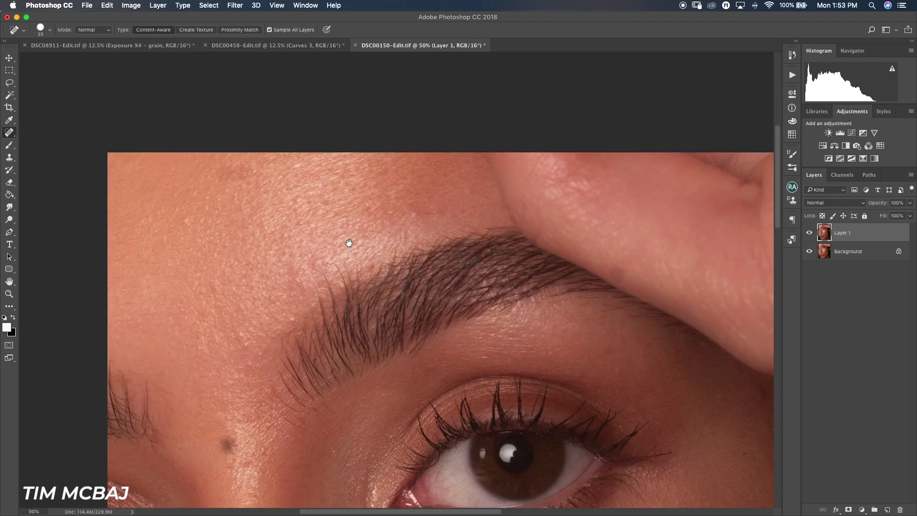
{"action": "left_click", "coordinate": [412, 214]}
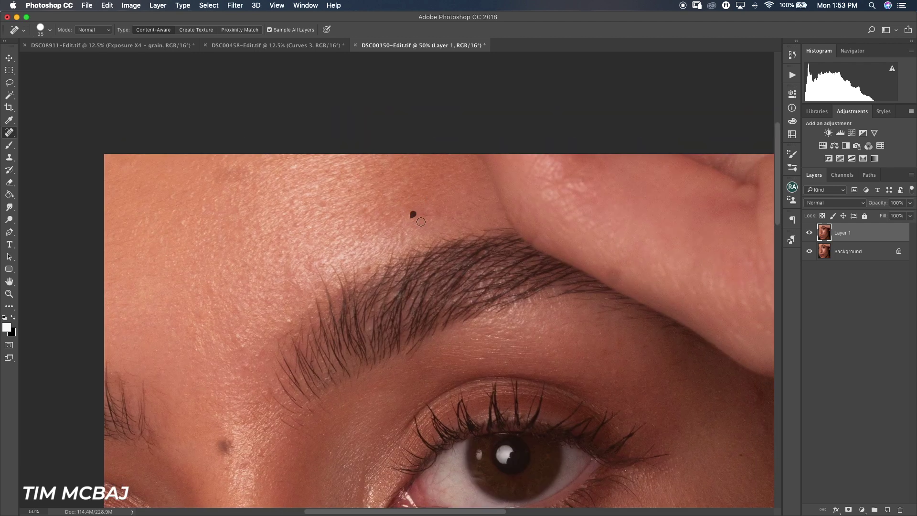
- Heal four remaining blemishes across the chin near the image's lower edge
{"action": "scroll", "coordinate": [505, 307], "scroll_direction": "right", "scroll_amount": 10}
{"action": "scroll", "coordinate": [505, 307], "scroll_direction": "down", "scroll_amount": 2}
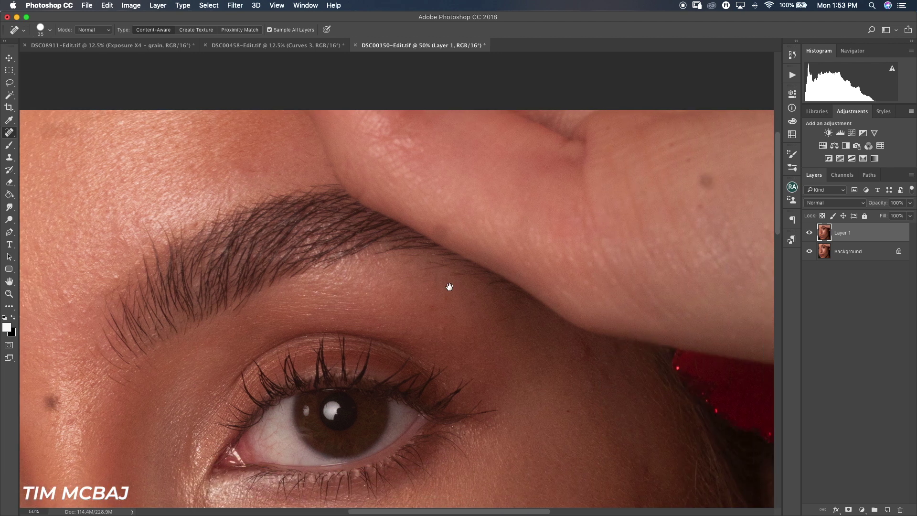
{"action": "scroll", "coordinate": [420, 288], "scroll_direction": "right", "scroll_amount": 6}
{"action": "scroll", "coordinate": [421, 288], "scroll_direction": "down", "scroll_amount": 10}
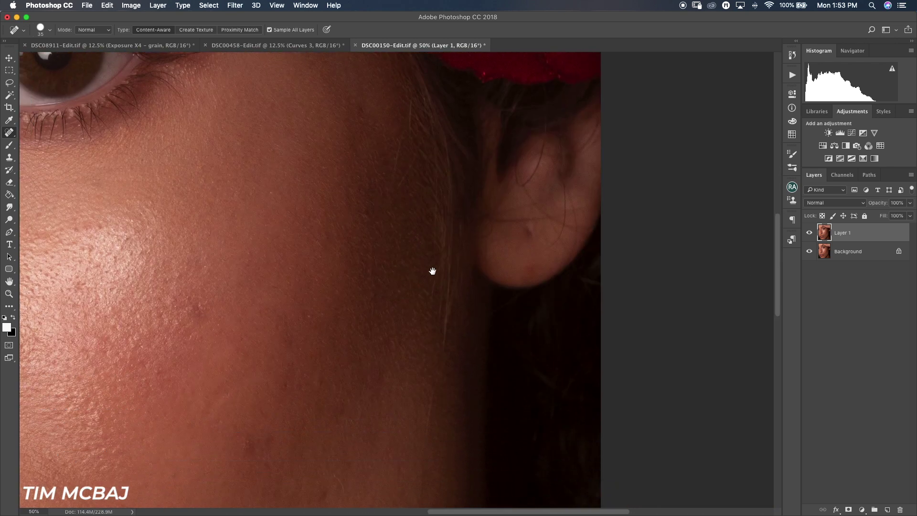
{"action": "scroll", "coordinate": [406, 364], "scroll_direction": "left", "scroll_amount": 5}
{"action": "scroll", "coordinate": [406, 363], "scroll_direction": "down", "scroll_amount": 15}
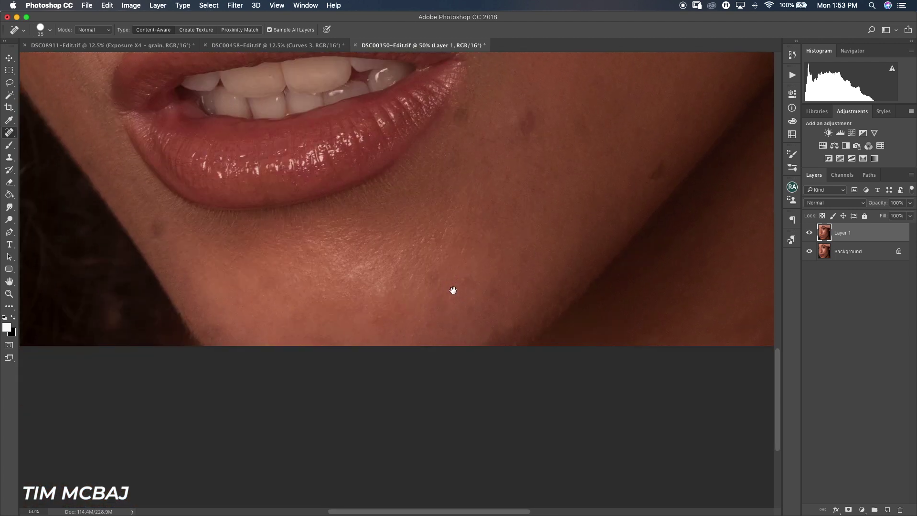
{"action": "left_click", "coordinate": [399, 279]}
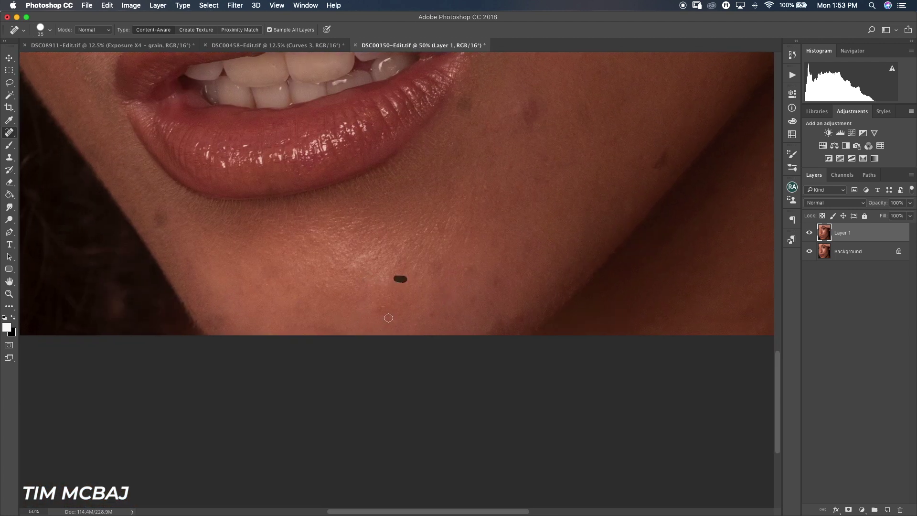
{"action": "left_click", "coordinate": [374, 311]}
{"action": "left_click", "coordinate": [466, 269]}
{"action": "left_click", "coordinate": [497, 278]}
- Spot-heal the mark above the upper lip and the blemishes on the far cheek beside the mouth
{"action": "mouse_move", "coordinate": [450, 233]}
{"action": "left_mouse_down"}
{"action": "mouse_move", "coordinate": [449, 281]}
{"action": "mouse_move", "coordinate": [428, 177]}
{"action": "mouse_move", "coordinate": [438, 200]}
{"action": "mouse_move", "coordinate": [545, 281]}
{"action": "left_mouse_up"}
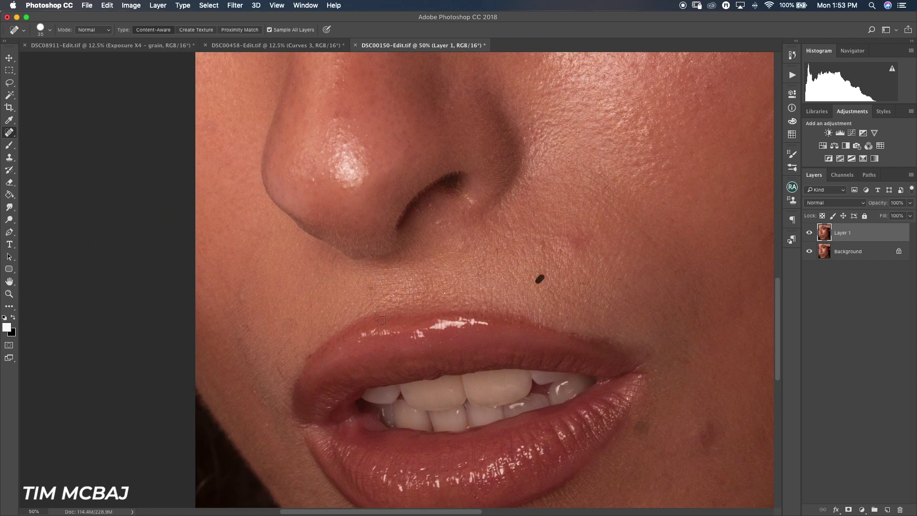
{"action": "left_click_drag", "start_coordinate": [239, 294], "coordinate": [255, 340]}
{"action": "left_click_drag", "start_coordinate": [430, 202], "coordinate": [386, 358]}
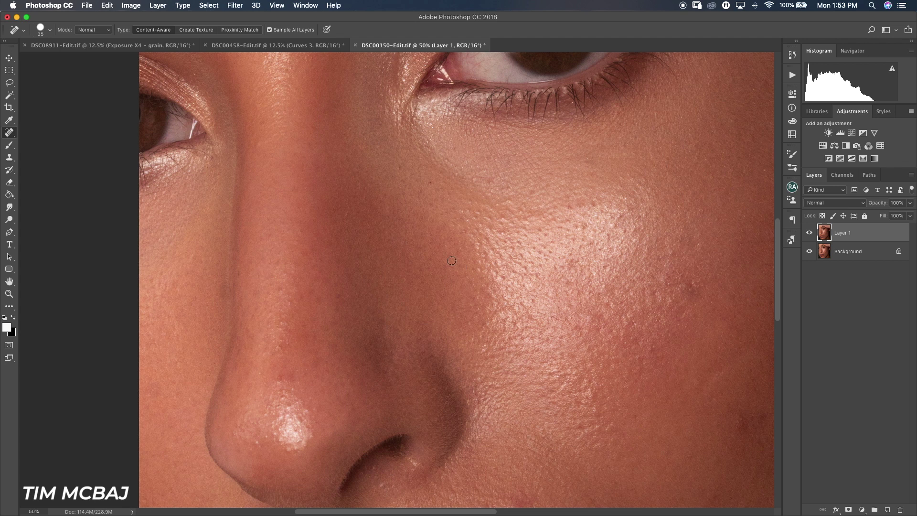
- Compare the whole portrait before and after healing by toggling the visibility of Layer 1
{"action": "key", "text": "super+minus"}
{"action": "key", "text": "super+minus"}
{"action": "key", "text": "super+minus"}
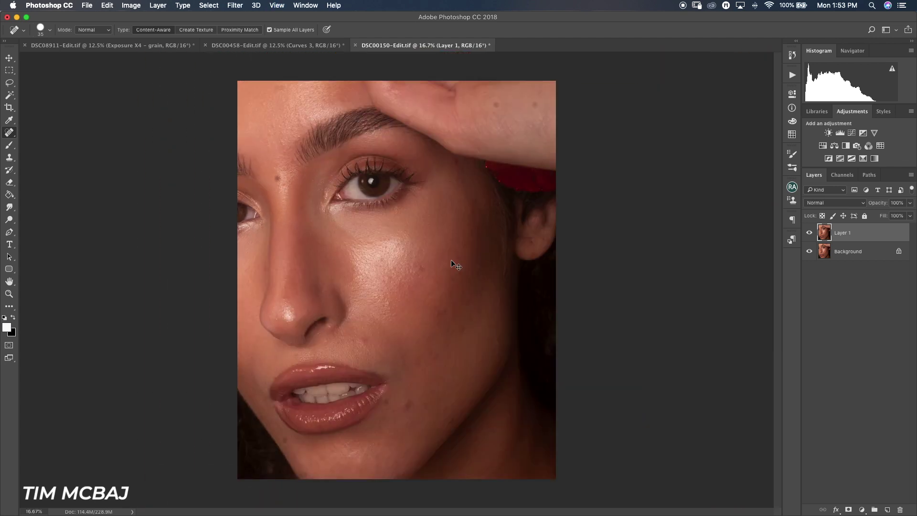
{"action": "left_click", "coordinate": [812, 233]}
{"action": "left_click", "coordinate": [809, 233]}
- Run the D&B Retouch action to generate the dodge and burn layers
{"action": "left_click", "coordinate": [791, 77]}
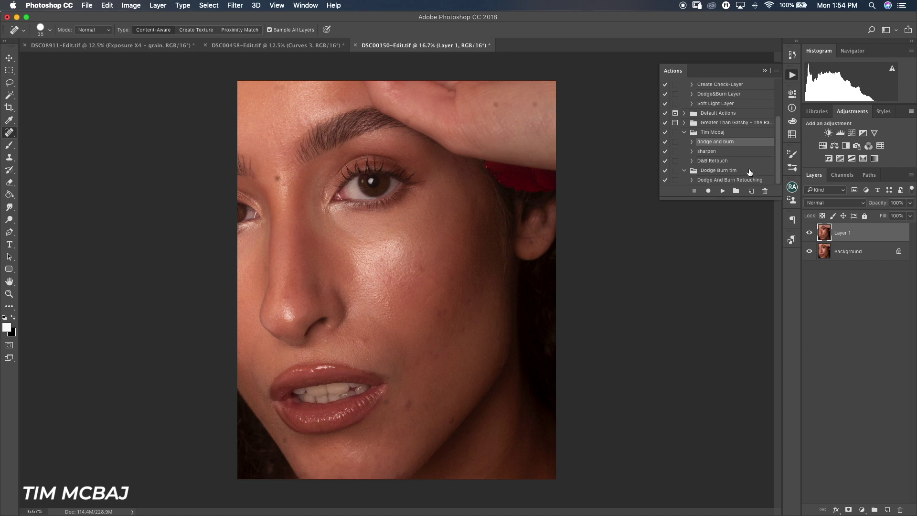
{"action": "left_click", "coordinate": [733, 163]}
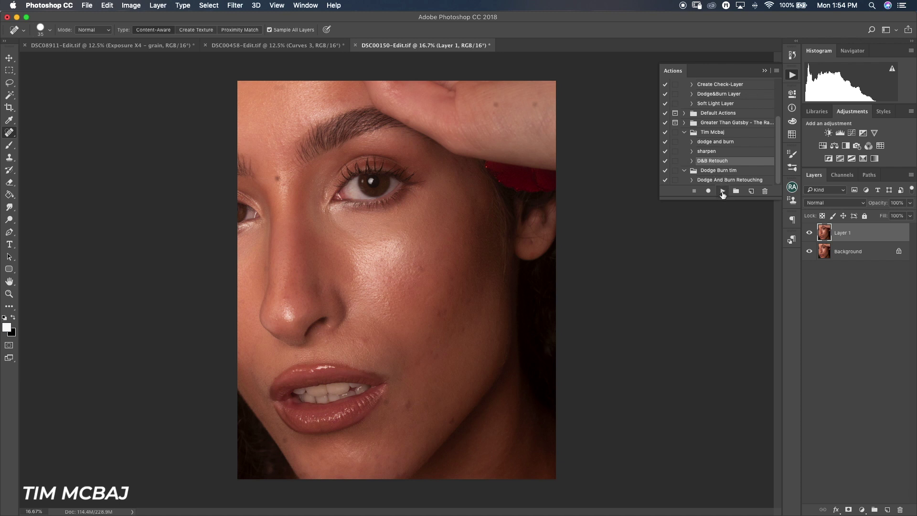
{"action": "left_click", "coordinate": [723, 190]}
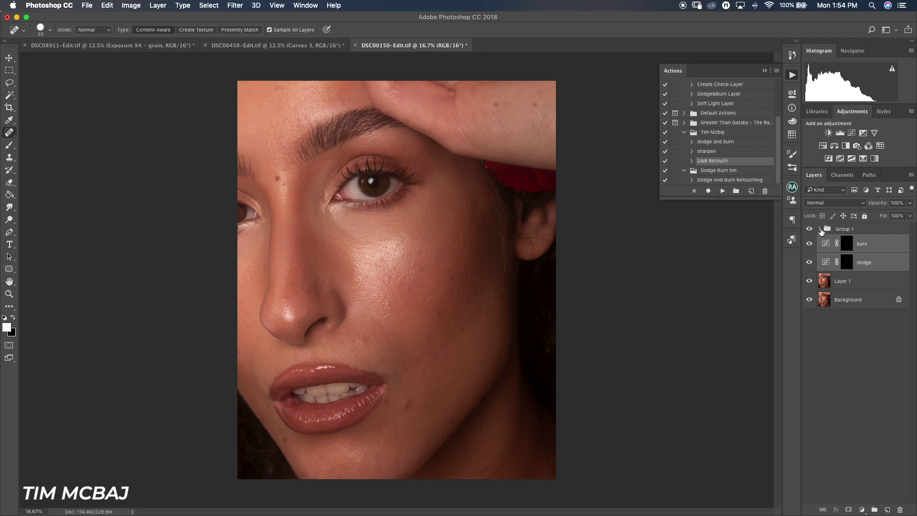
- Remove the layer group and the dodge and burn layers generated by the action
{"action": "left_click", "coordinate": [842, 230]}
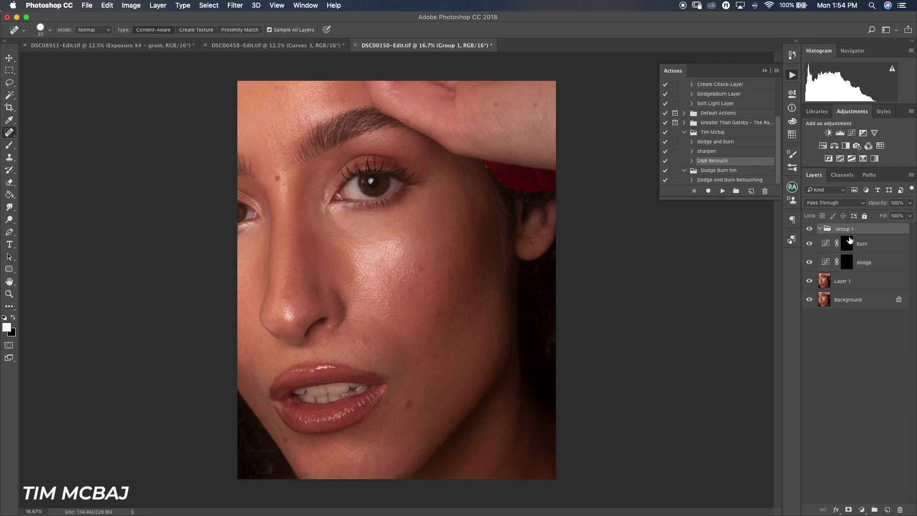
{"action": "key", "text": "super+shift+g"}
{"action": "key", "text": "BackSpace"}
{"action": "left_click", "coordinate": [860, 234]}
{"action": "key", "text": "BackSpace"}
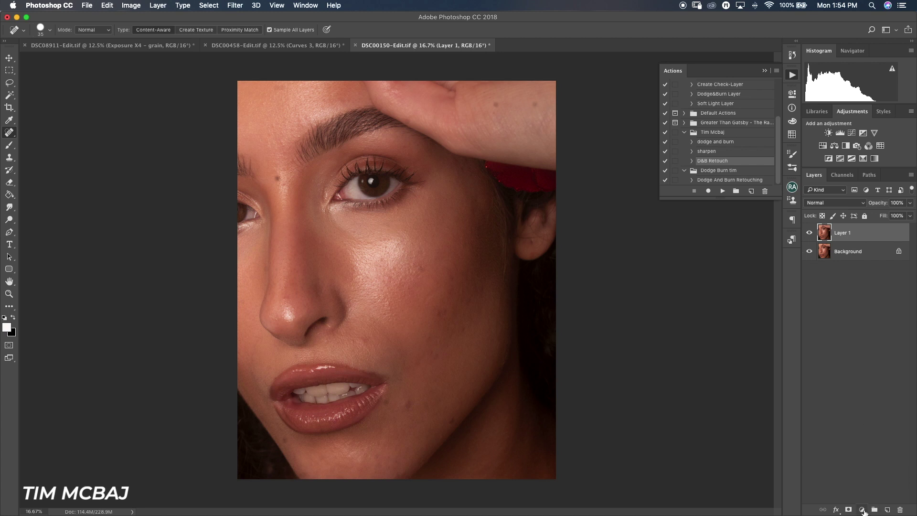
- Add a Curves adjustment layer above Layer 1 and raise its midtones from input 93 to output 146 to brighten the portrait
{"action": "left_click", "coordinate": [862, 508]}
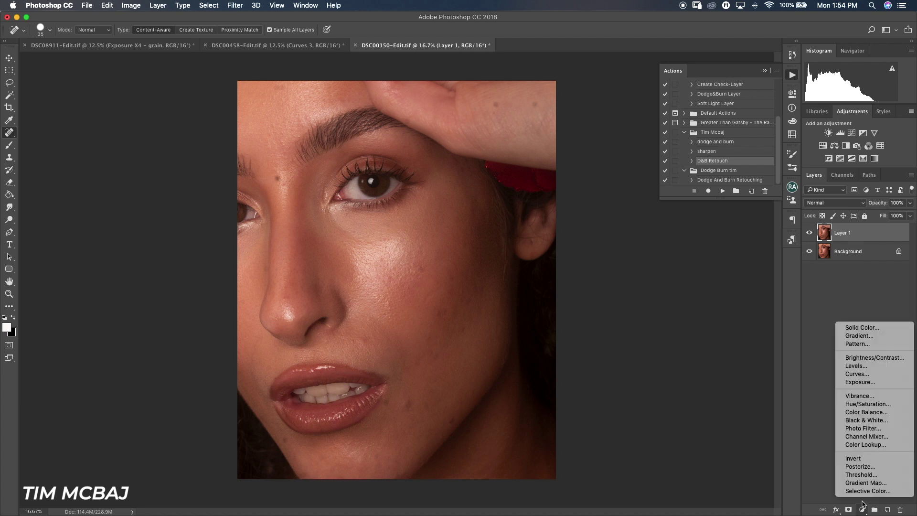
{"action": "left_click", "coordinate": [856, 375]}
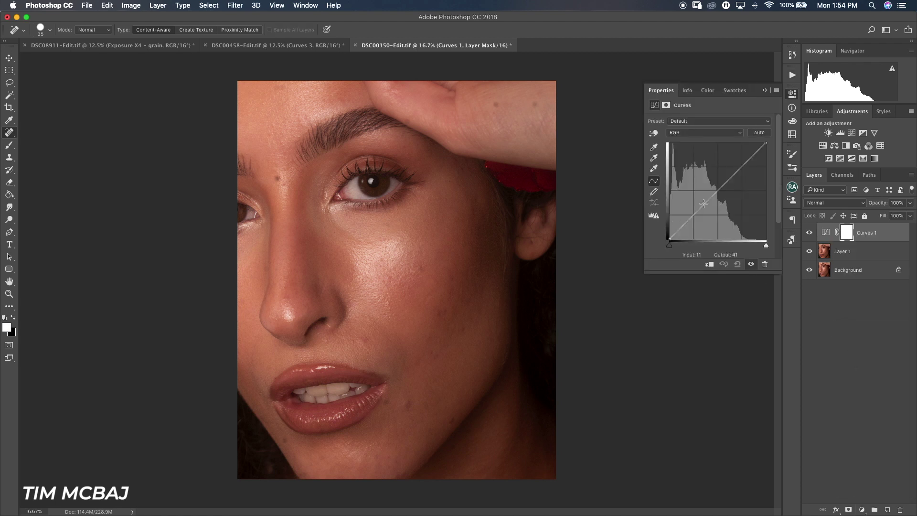
{"action": "left_click_drag", "start_coordinate": [715, 193], "coordinate": [706, 184]}
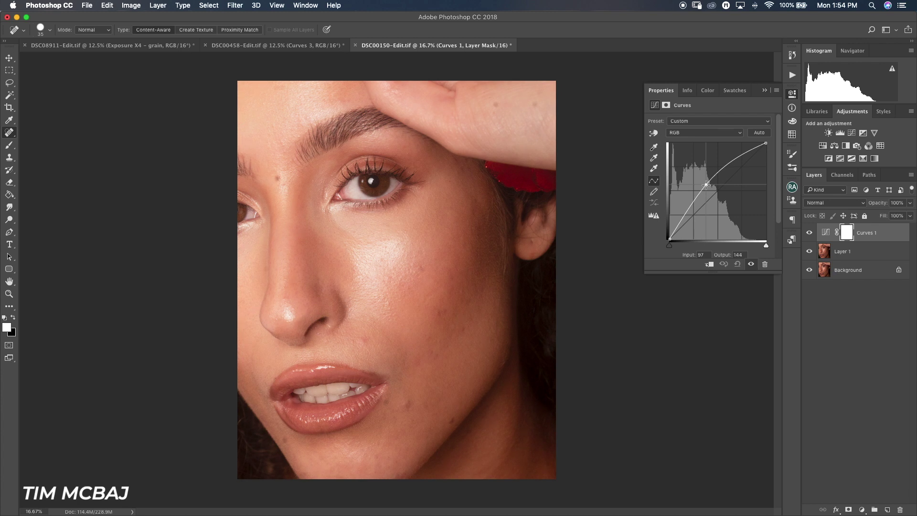
{"action": "left_click_drag", "start_coordinate": [706, 185], "coordinate": [704, 183]}
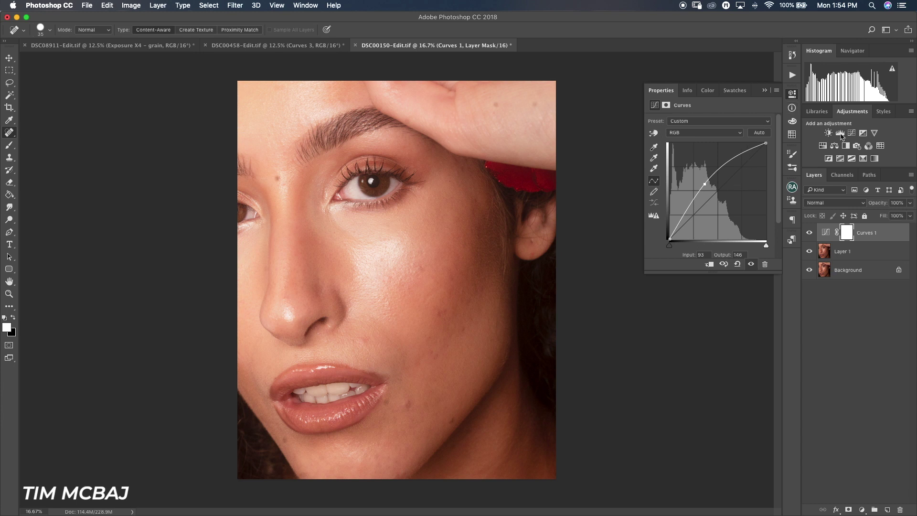
- Invert the brightening Curves layer's mask to black and rename the layer "dodge"
{"action": "left_click", "coordinate": [847, 233]}
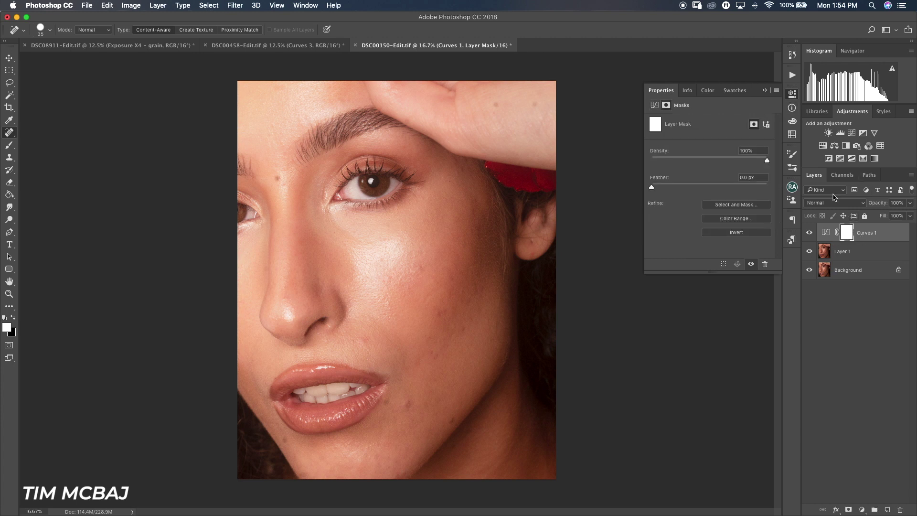
{"action": "key", "text": "super+i"}
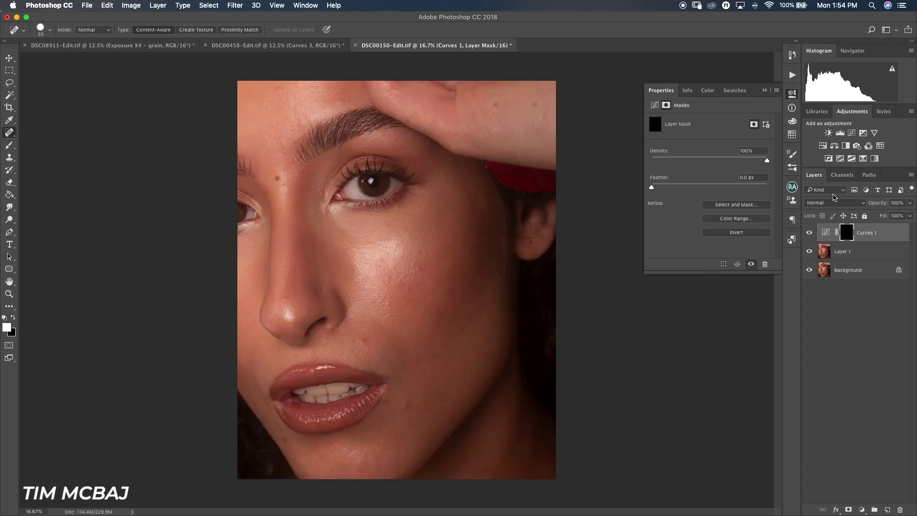
{"action": "double_click", "coordinate": [866, 233]}
{"action": "type", "text": "dodge"}
{"action": "key", "text": "Return"}
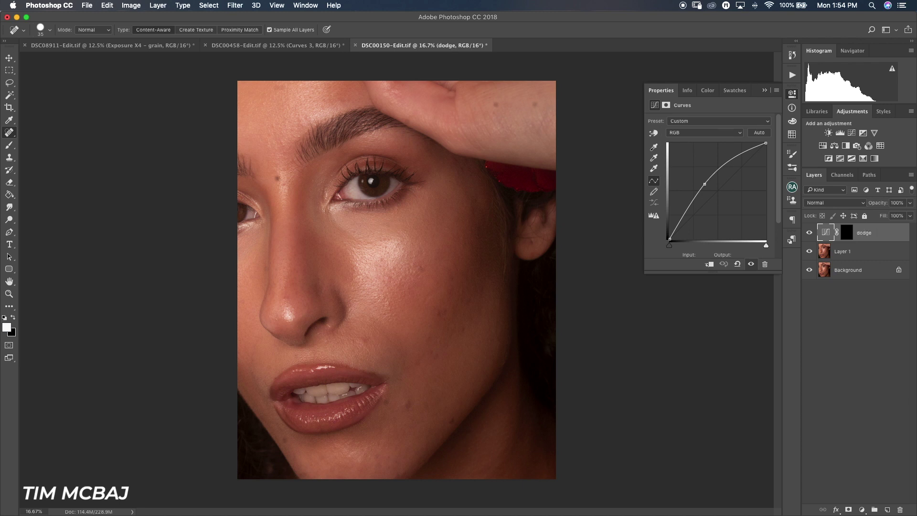
{"action": "left_click", "coordinate": [764, 91]}
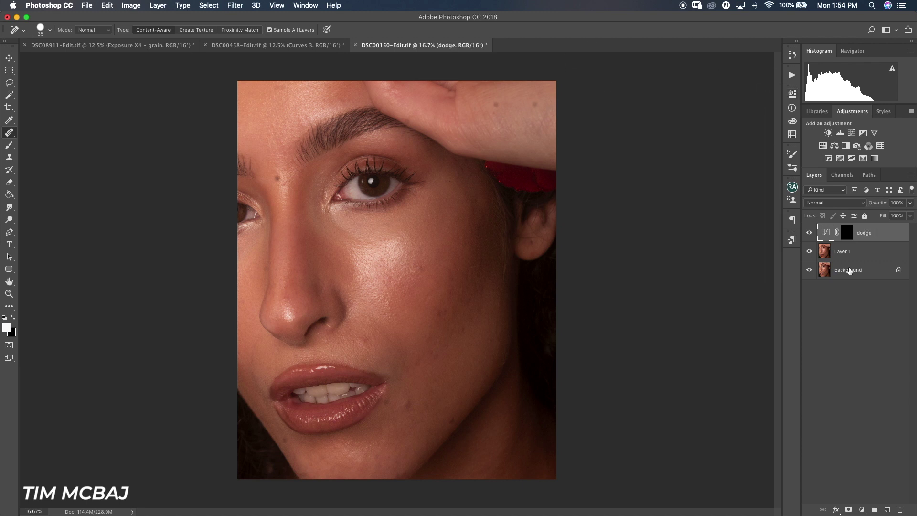
- Add a second Curves adjustment layer above the dodge layer and pull its midtones down to darken the portrait
{"action": "left_click", "coordinate": [862, 510]}
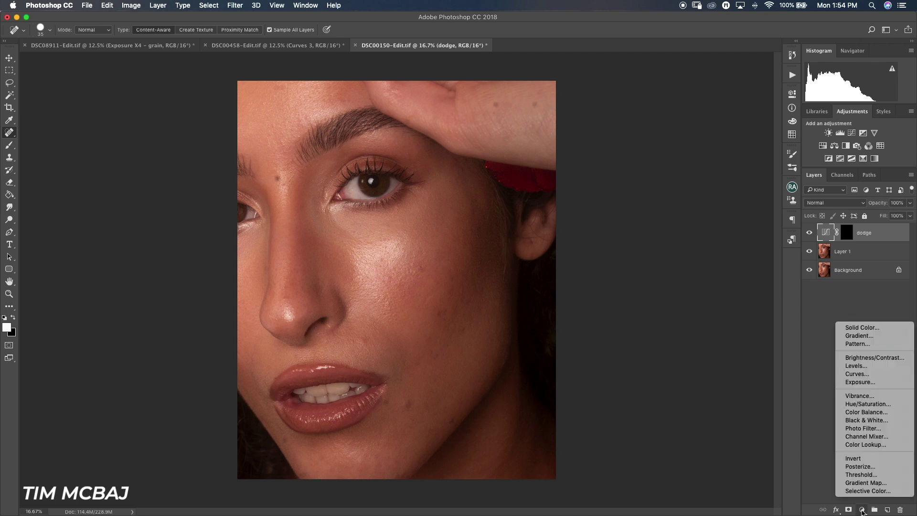
{"action": "left_click", "coordinate": [855, 374]}
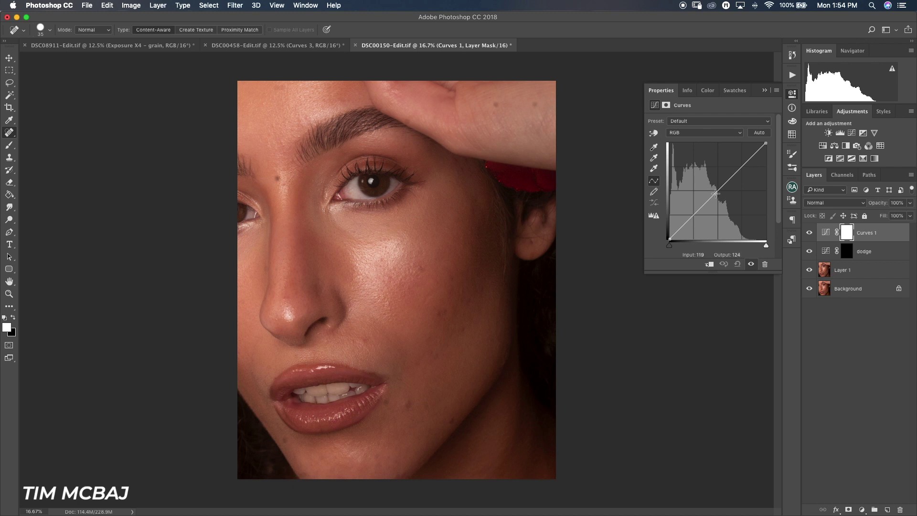
{"action": "left_click_drag", "start_coordinate": [711, 193], "coordinate": [729, 198]}
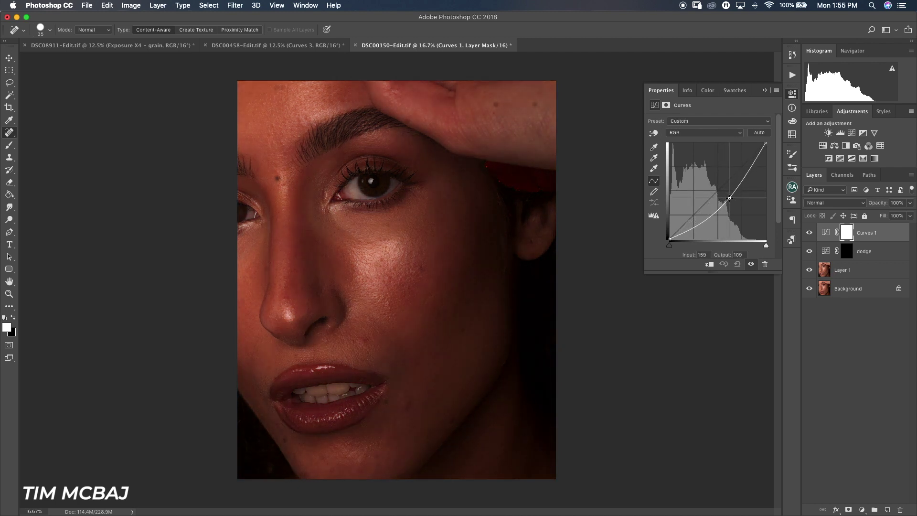
{"action": "left_click_drag", "start_coordinate": [729, 198], "coordinate": [726, 204]}
- Invert the darkening Curves layer's mask to black and rename the layer "burn"
{"action": "left_click", "coordinate": [871, 234]}
{"action": "left_click", "coordinate": [847, 234]}
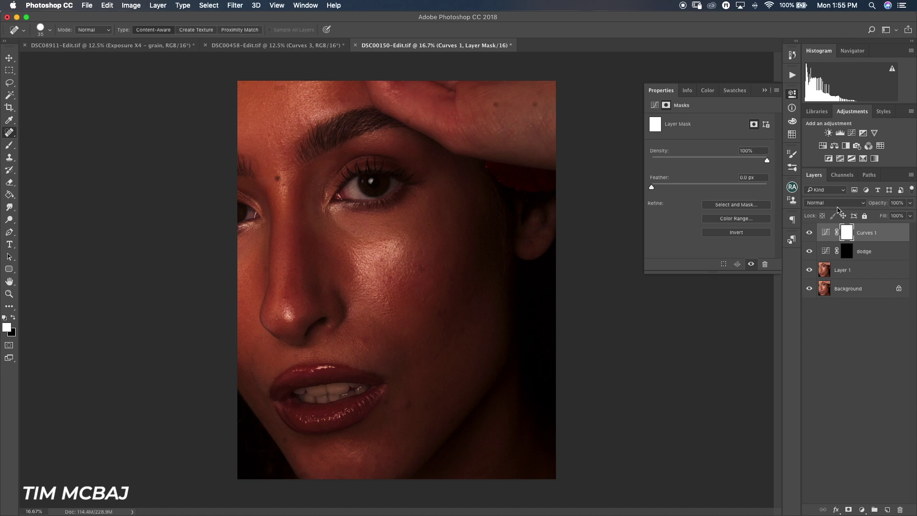
{"action": "key", "text": "super+i"}
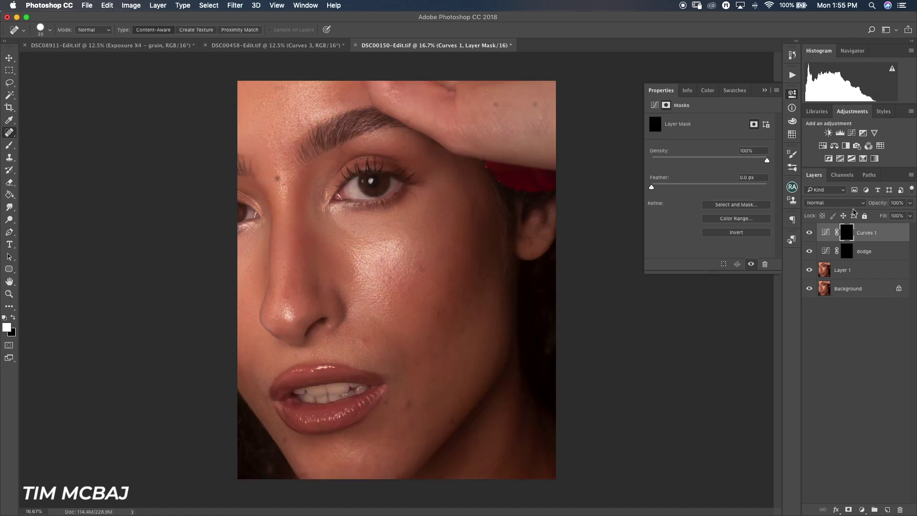
{"action": "double_click", "coordinate": [867, 233]}
{"action": "type", "text": "burn"}
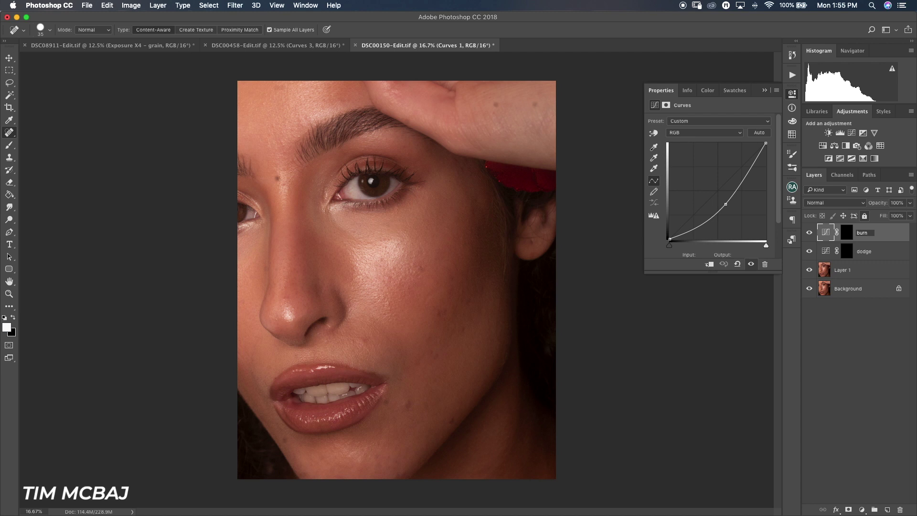
{"action": "key", "text": "Return"}
{"action": "left_click", "coordinate": [764, 90]}
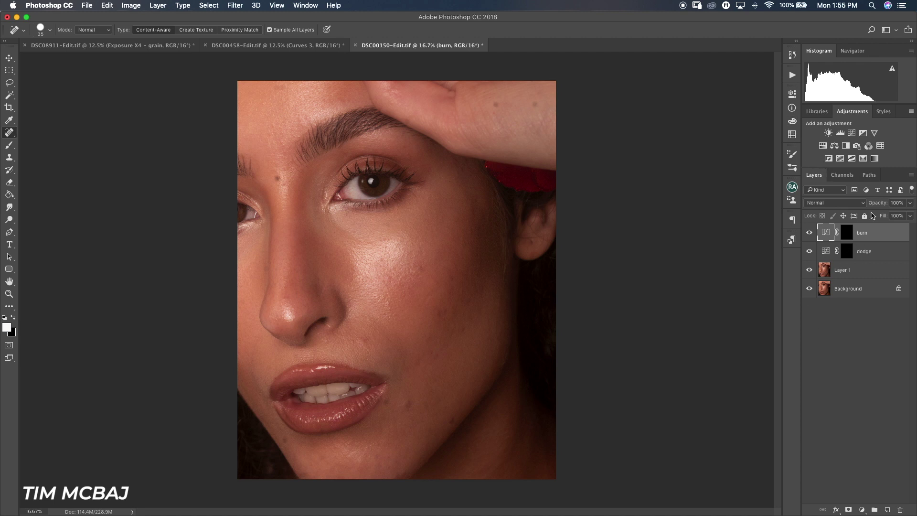
- Target the dodge layer's mask, set the Brush tool's flow to 1%, and check the brush's Transfer settings
{"action": "left_click", "coordinate": [849, 254]}
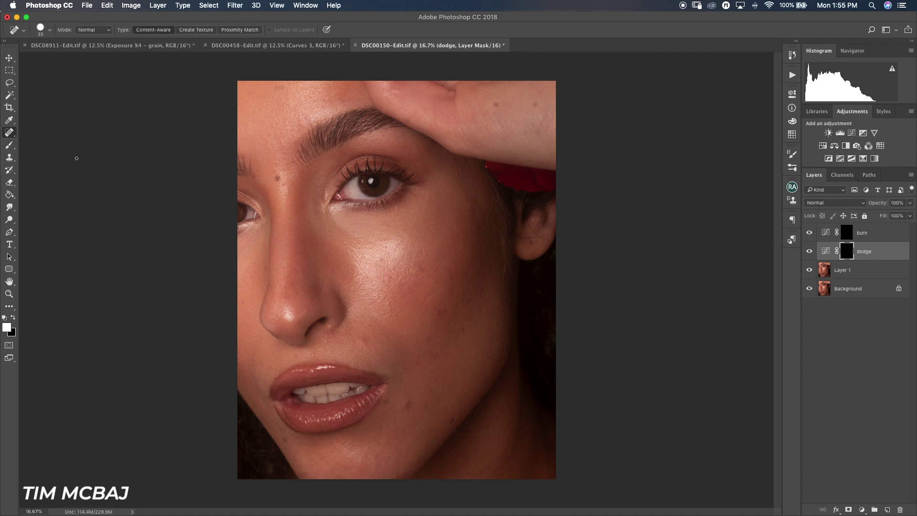
{"action": "left_click", "coordinate": [9, 145]}
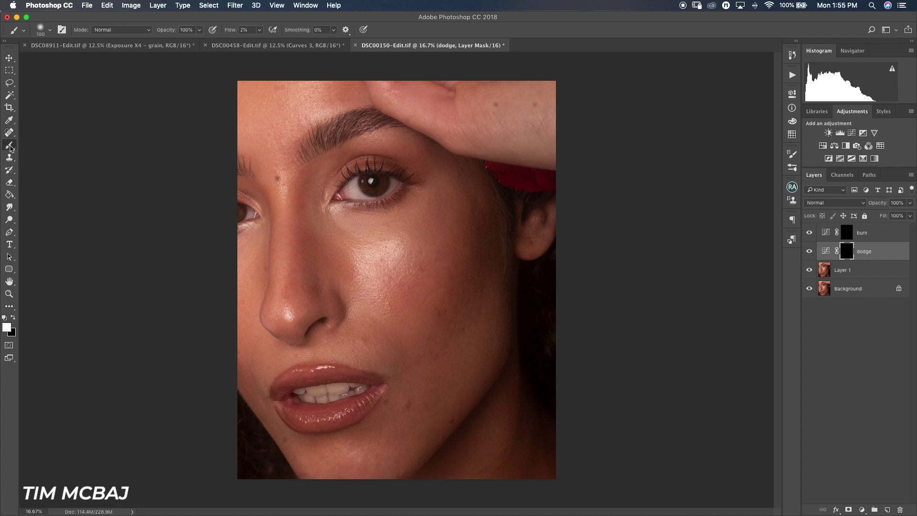
{"action": "right_click", "coordinate": [10, 148]}
{"action": "left_click", "coordinate": [10, 148]}
{"action": "left_click", "coordinate": [259, 29]}
{"action": "left_click_drag", "start_coordinate": [259, 41], "coordinate": [249, 43]}
{"action": "left_click", "coordinate": [266, 19]}
{"action": "left_click", "coordinate": [793, 156]}
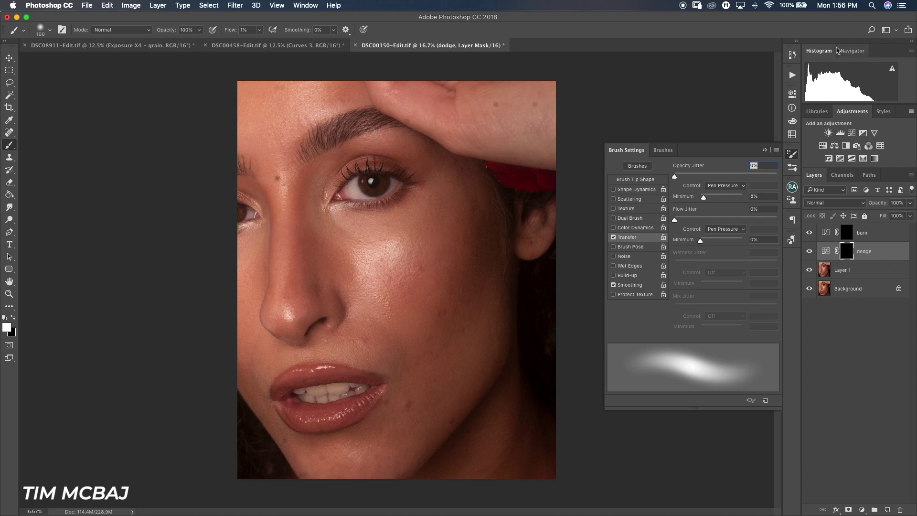
{"action": "left_click", "coordinate": [764, 150]}
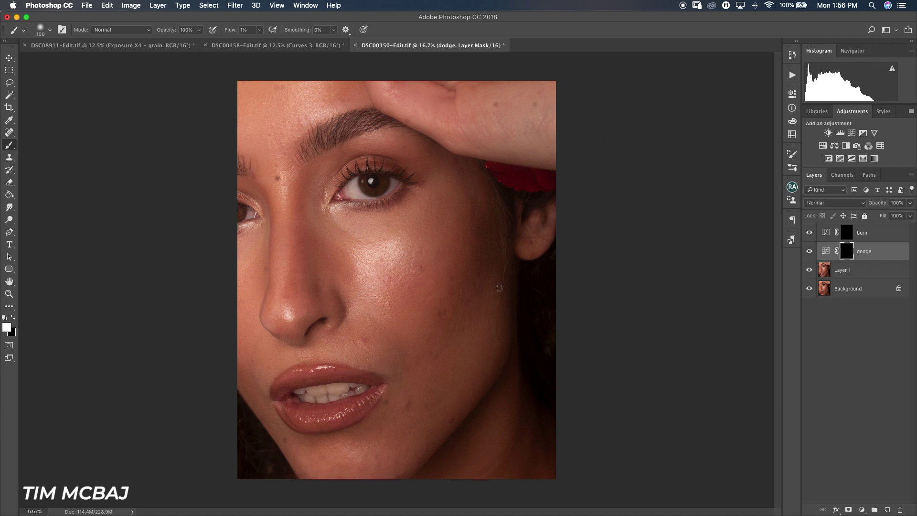
- Reduce the brush size to 40 to suit the skin detail on the cheek
{"action": "key", "text": "super+plus"}
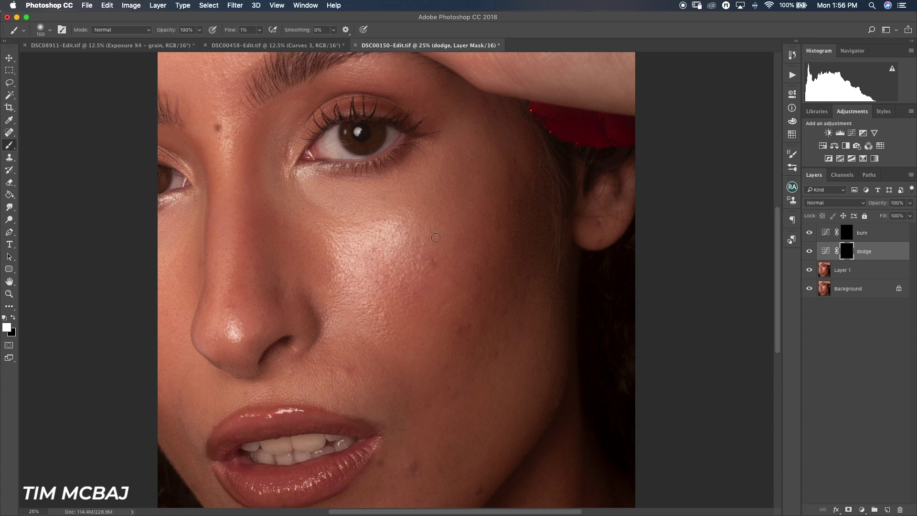
{"action": "key", "text": "super+minus"}
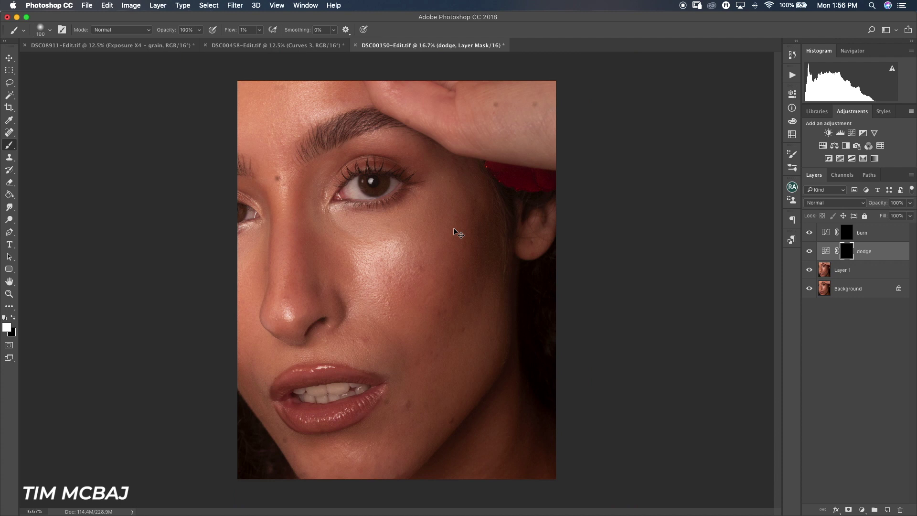
{"action": "scroll", "coordinate": [454, 228], "scroll_direction": "up", "scroll_amount": 4}
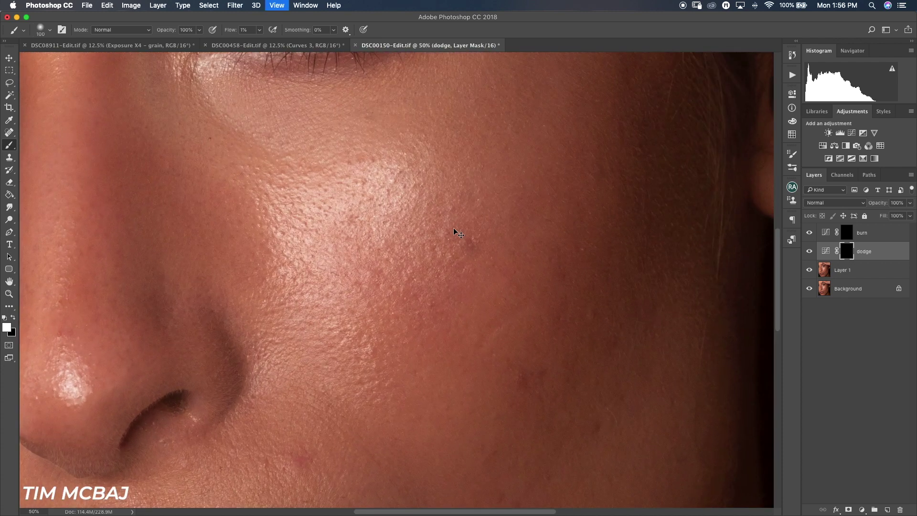
{"action": "scroll", "coordinate": [453, 231], "scroll_direction": "up", "scroll_amount": 1}
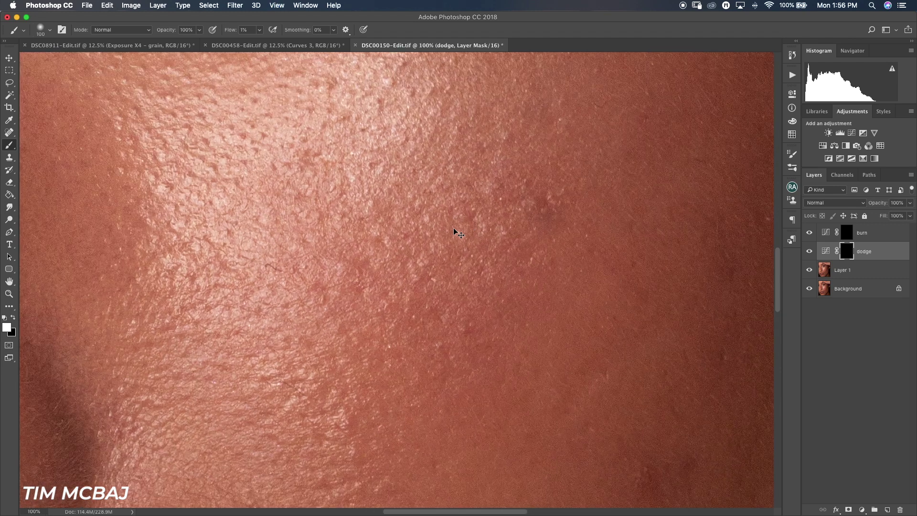
{"action": "key", "text": "bracketleft"}
{"action": "key", "text": "bracketleft"}
{"action": "key", "text": "bracketleft"}
{"action": "key", "text": "bracketleft"}
{"action": "key", "text": "bracketleft"}
{"action": "key", "text": "bracketleft"}
- Examine the light and dark patches on the cheek, around the eye and on the forehead at several magnifications
{"action": "key", "text": "super+minus"}
{"action": "key", "text": "super+minus"}
{"action": "key", "text": "super+minus"}
{"action": "key", "text": "super+minus"}
{"action": "key", "text": "super+minus"}
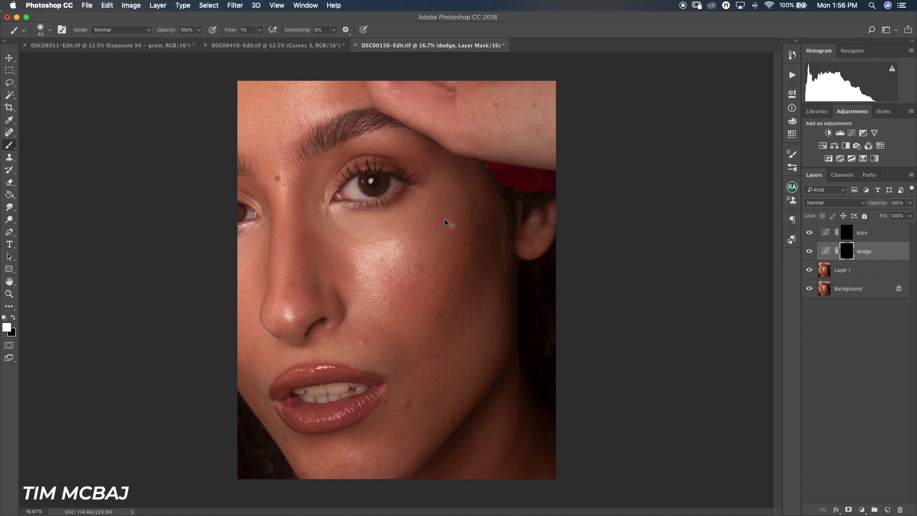
{"action": "key", "text": "super+equal"}
{"action": "key", "text": "super+equal"}
{"action": "key", "text": "super+equal"}
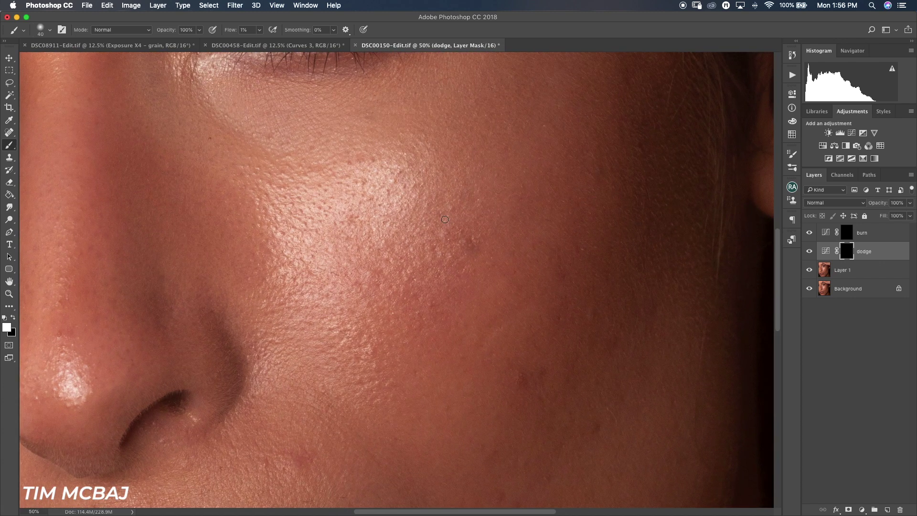
{"action": "key", "text": "super+minus"}
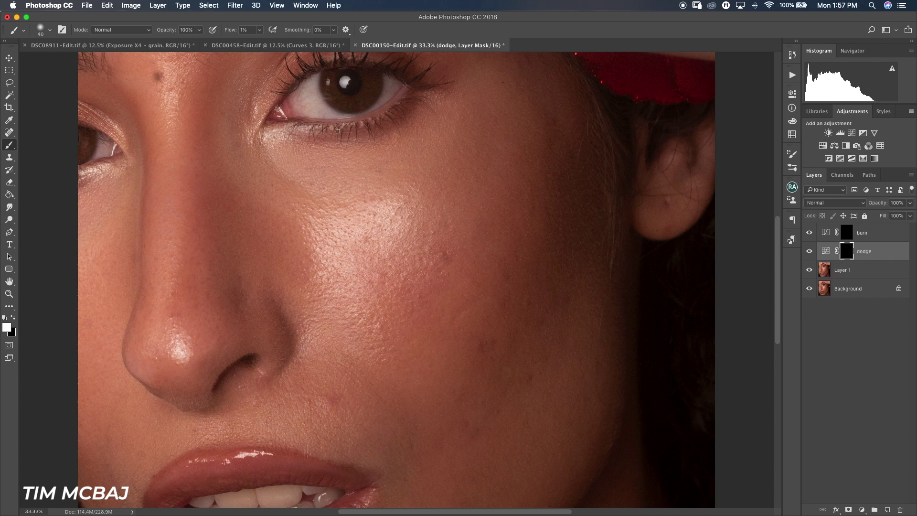
{"action": "scroll", "coordinate": [282, 185], "scroll_direction": "up", "scroll_amount": 10}
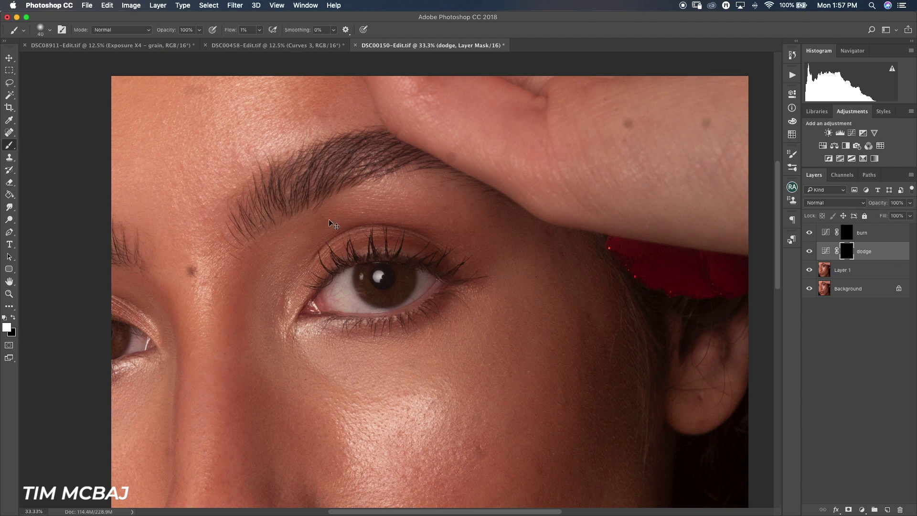
{"action": "key", "text": "super+minus"}
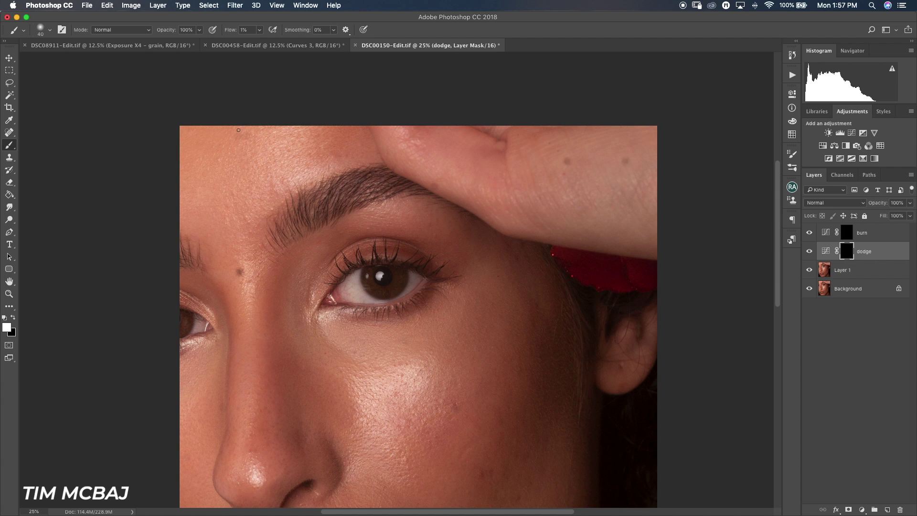
- Set the brush flow to 100% and outline the forehead and the triangular under-eye highlight area on the dodge mask
{"action": "left_click", "coordinate": [259, 30]}
{"action": "left_click_drag", "start_coordinate": [260, 43], "coordinate": [338, 56]}
{"action": "mouse_move", "coordinate": [311, 132]}
{"action": "left_mouse_down"}
{"action": "mouse_move", "coordinate": [176, 155]}
{"action": "mouse_move", "coordinate": [236, 238]}
{"action": "mouse_move", "coordinate": [374, 140]}
{"action": "mouse_move", "coordinate": [180, 139]}
{"action": "mouse_move", "coordinate": [280, 237]}
{"action": "left_mouse_up"}
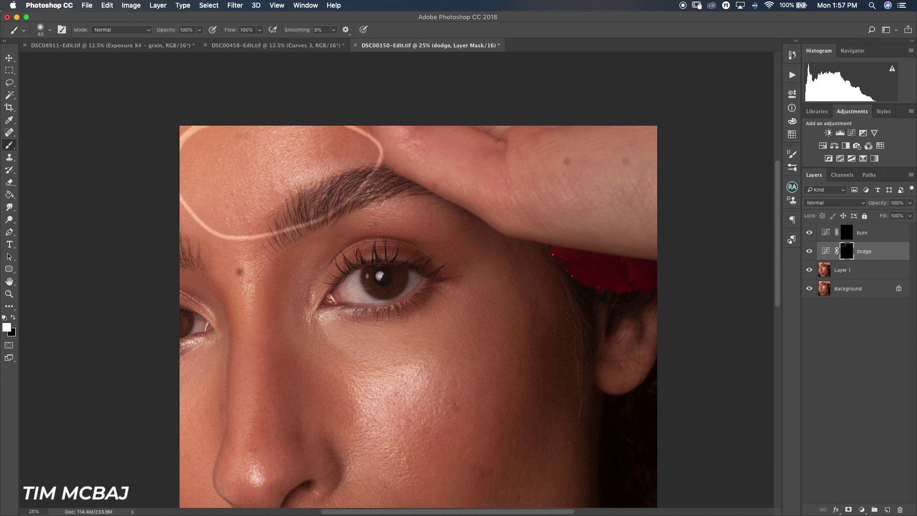
{"action": "scroll", "coordinate": [376, 224], "scroll_direction": "down", "scroll_amount": 5}
{"action": "mouse_move", "coordinate": [319, 237]}
{"action": "left_mouse_down"}
{"action": "mouse_move", "coordinate": [377, 233]}
{"action": "mouse_move", "coordinate": [439, 297]}
{"action": "mouse_move", "coordinate": [364, 382]}
{"action": "mouse_move", "coordinate": [319, 240]}
{"action": "left_mouse_up"}
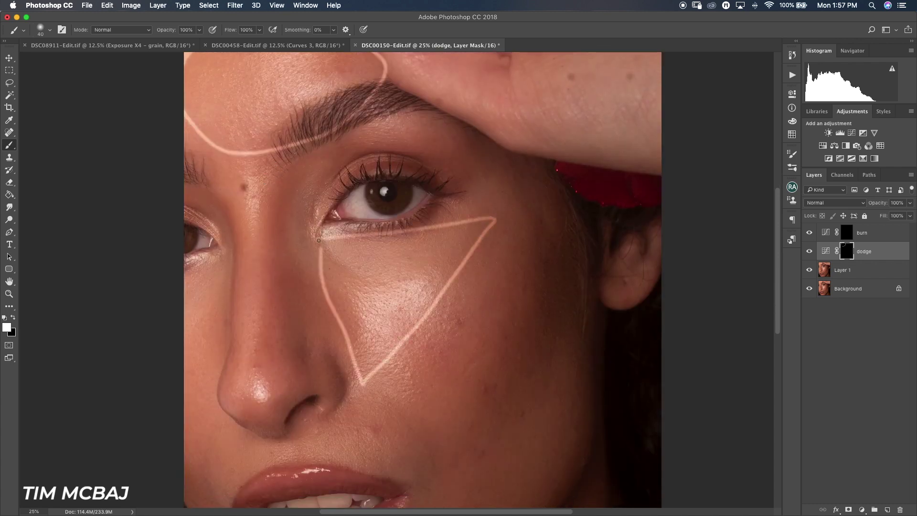
- Outline the bridge of the nose and the cheek on the other side of the nose on the dodge mask
{"action": "scroll", "coordinate": [491, 225], "scroll_direction": "down", "scroll_amount": 5}
{"action": "scroll", "coordinate": [492, 225], "scroll_direction": "left", "scroll_amount": 3}
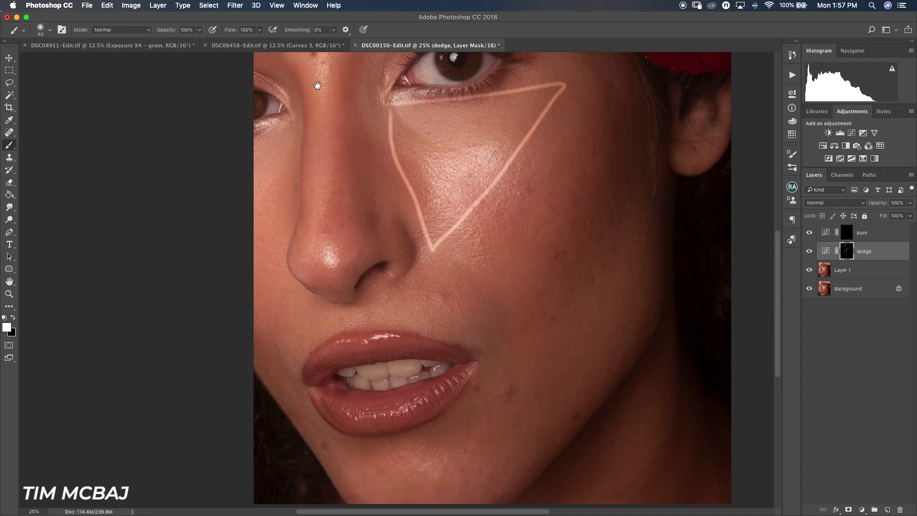
{"action": "left_click_drag", "start_coordinate": [318, 85], "coordinate": [286, 178]}
{"action": "mouse_move", "coordinate": [261, 123]}
{"action": "left_mouse_down"}
{"action": "mouse_move", "coordinate": [288, 117]}
{"action": "mouse_move", "coordinate": [299, 166]}
{"action": "mouse_move", "coordinate": [280, 311]}
{"action": "mouse_move", "coordinate": [289, 371]}
{"action": "mouse_move", "coordinate": [324, 249]}
{"action": "mouse_move", "coordinate": [279, 141]}
{"action": "left_mouse_up"}
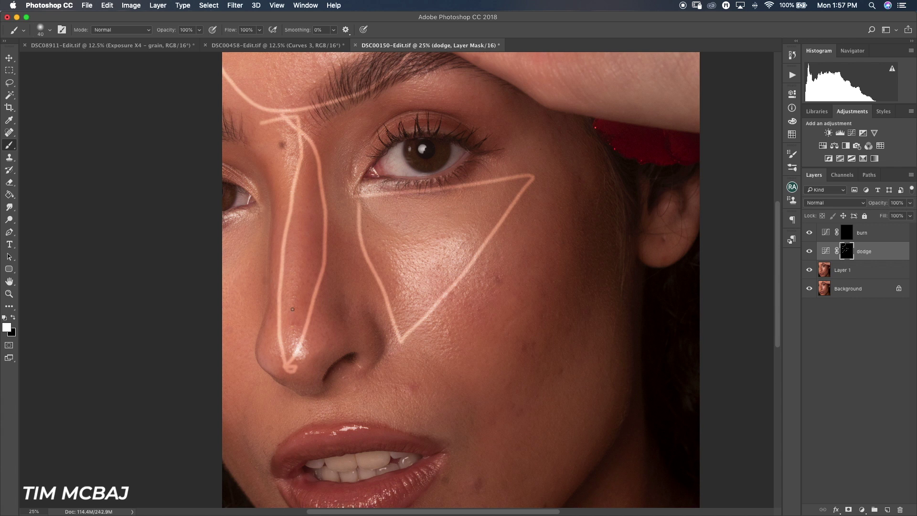
{"action": "mouse_move", "coordinate": [218, 239]}
{"action": "left_mouse_down"}
{"action": "mouse_move", "coordinate": [262, 220]}
{"action": "mouse_move", "coordinate": [249, 332]}
{"action": "mouse_move", "coordinate": [231, 367]}
{"action": "left_mouse_up"}
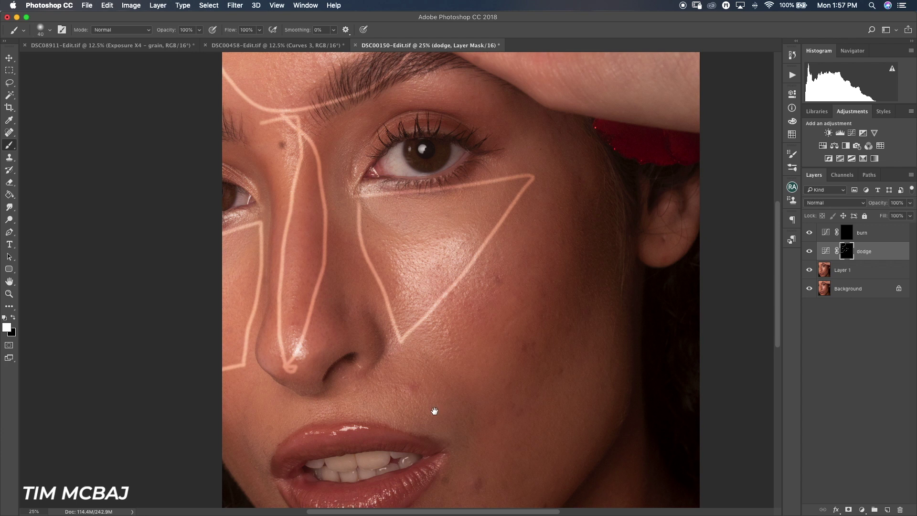
- Outline the area above the upper lip, undoing the stray closing stroke, and outline the chin on the dodge mask
{"action": "scroll", "coordinate": [434, 409], "scroll_direction": "down", "scroll_amount": 5}
{"action": "mouse_move", "coordinate": [353, 293]}
{"action": "left_mouse_down"}
{"action": "mouse_move", "coordinate": [455, 302]}
{"action": "mouse_move", "coordinate": [450, 321]}
{"action": "mouse_move", "coordinate": [378, 322]}
{"action": "mouse_move", "coordinate": [345, 305]}
{"action": "mouse_move", "coordinate": [298, 321]}
{"action": "mouse_move", "coordinate": [319, 294]}
{"action": "mouse_move", "coordinate": [334, 303]}
{"action": "mouse_move", "coordinate": [352, 288]}
{"action": "left_mouse_up"}
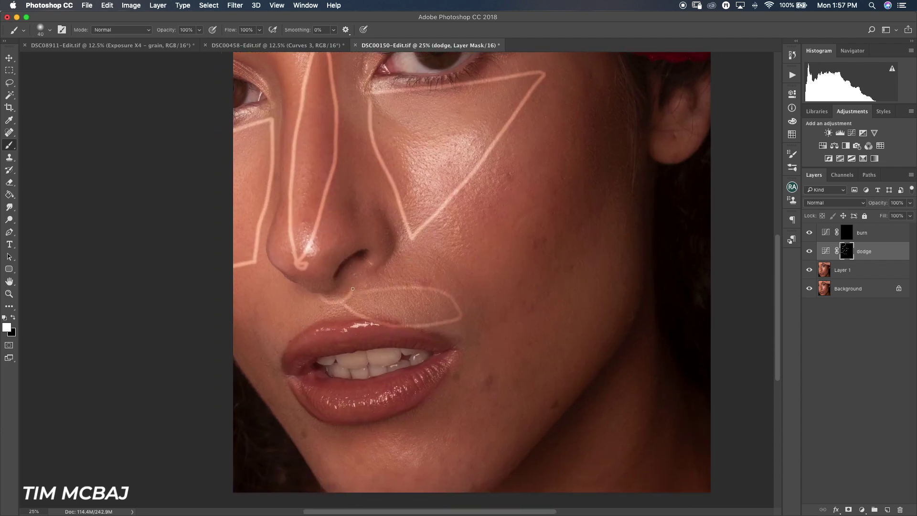
{"action": "key", "text": "ctrl+z"}
{"action": "scroll", "coordinate": [388, 344], "scroll_direction": "down", "scroll_amount": 3}
{"action": "left_click_drag", "start_coordinate": [368, 374], "coordinate": [426, 437]}
- Outline an elongated area along the lower cheek and jawline beside the mouth on the dodge mask
{"action": "scroll", "coordinate": [500, 301], "scroll_direction": "up", "scroll_amount": 2}
{"action": "scroll", "coordinate": [500, 301], "scroll_direction": "right", "scroll_amount": 2}
{"action": "mouse_move", "coordinate": [597, 198]}
{"action": "left_mouse_down"}
{"action": "mouse_move", "coordinate": [515, 260]}
{"action": "mouse_move", "coordinate": [433, 384]}
{"action": "mouse_move", "coordinate": [594, 300]}
{"action": "mouse_move", "coordinate": [612, 271]}
{"action": "left_mouse_up"}
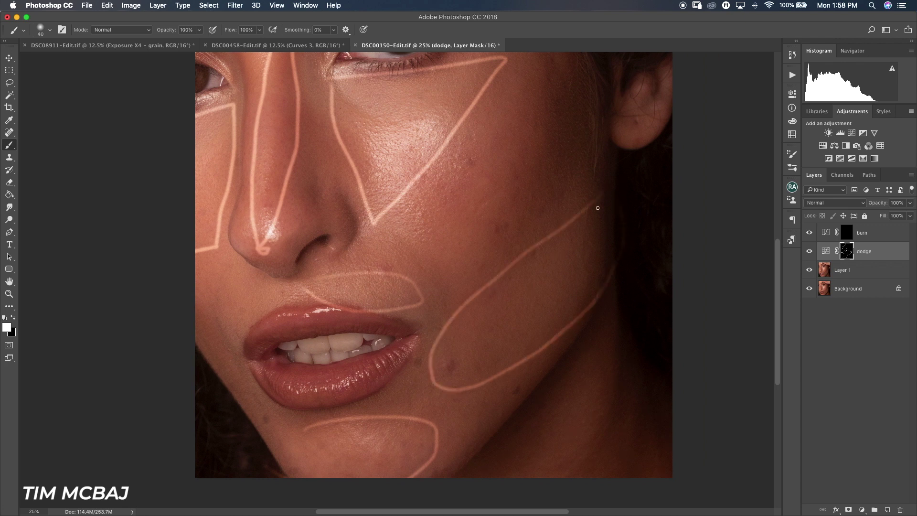
- Select the burn layer's mask and outline the elongated shadow area from the temple along the cheek hollow in white
{"action": "scroll", "coordinate": [557, 219], "scroll_direction": "up", "scroll_amount": 3}
{"action": "scroll", "coordinate": [557, 219], "scroll_direction": "right", "scroll_amount": 1}
{"action": "key", "text": "x"}
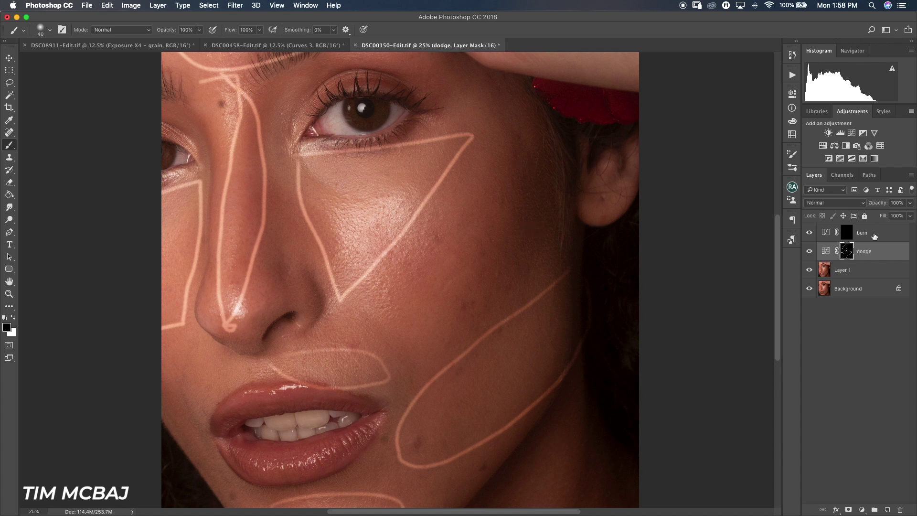
{"action": "left_click", "coordinate": [846, 233]}
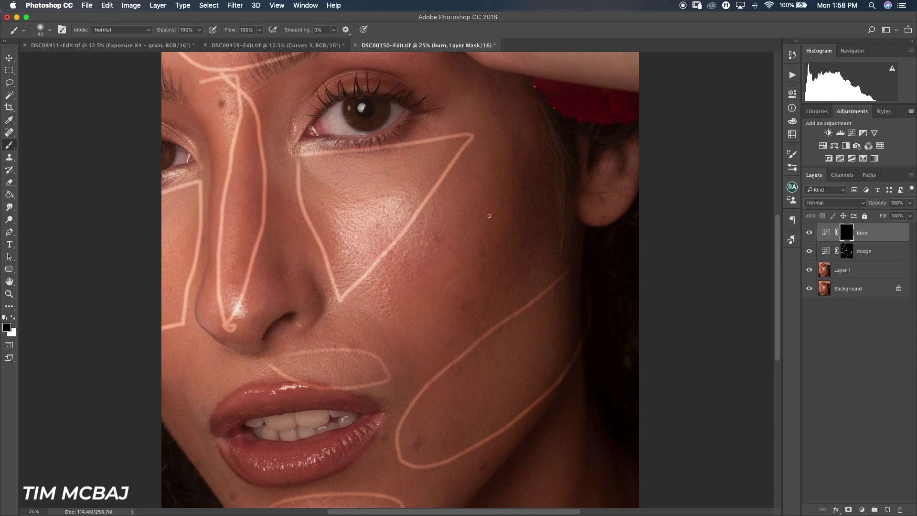
{"action": "key", "text": "x"}
{"action": "mouse_move", "coordinate": [522, 166]}
{"action": "left_mouse_down"}
{"action": "mouse_move", "coordinate": [454, 265]}
{"action": "mouse_move", "coordinate": [429, 373]}
{"action": "mouse_move", "coordinate": [563, 250]}
{"action": "mouse_move", "coordinate": [532, 130]}
{"action": "mouse_move", "coordinate": [507, 136]}
{"action": "left_mouse_up"}
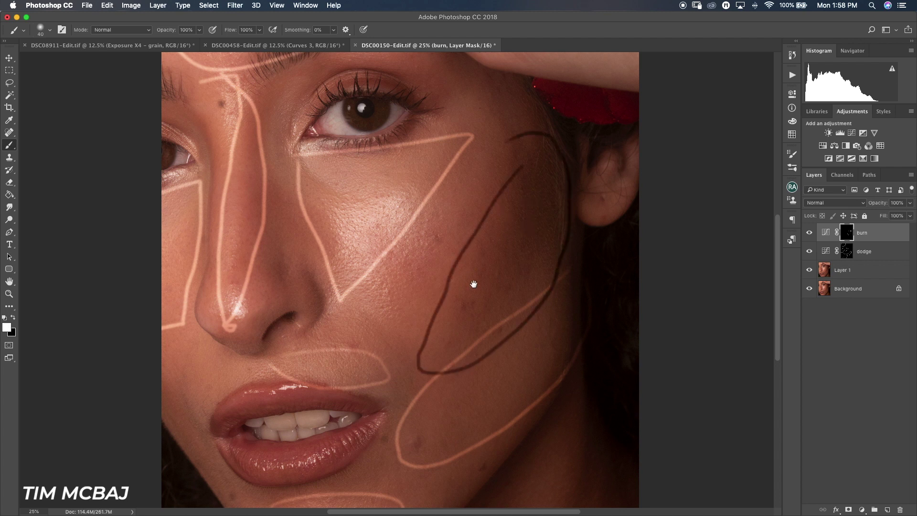
- Outline the shadow areas along both sides of the nose on the burn mask
{"action": "scroll", "coordinate": [520, 206], "scroll_direction": "down", "scroll_amount": 3}
{"action": "scroll", "coordinate": [520, 206], "scroll_direction": "left", "scroll_amount": 3}
{"action": "scroll", "coordinate": [352, 178], "scroll_direction": "up", "scroll_amount": 3}
{"action": "scroll", "coordinate": [352, 178], "scroll_direction": "right", "scroll_amount": 1}
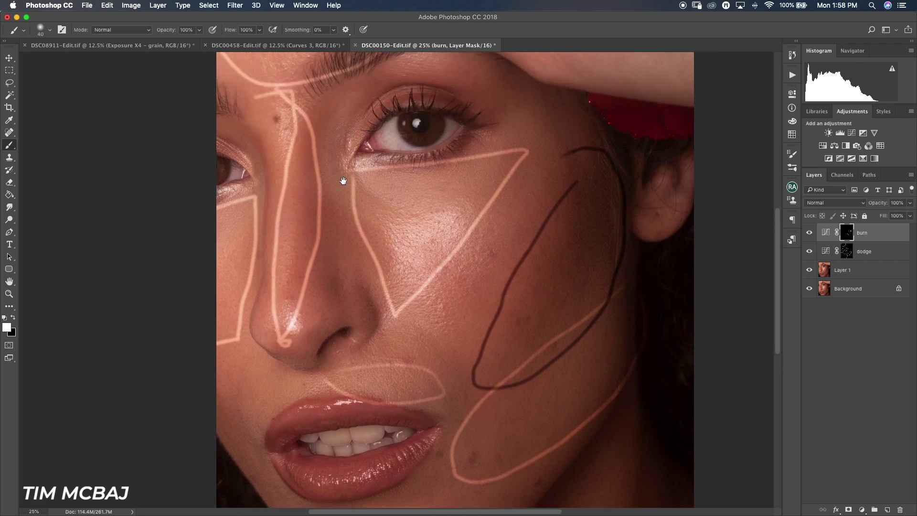
{"action": "mouse_move", "coordinate": [322, 128]}
{"action": "left_mouse_down"}
{"action": "mouse_move", "coordinate": [308, 236]}
{"action": "mouse_move", "coordinate": [331, 296]}
{"action": "mouse_move", "coordinate": [352, 157]}
{"action": "left_mouse_up"}
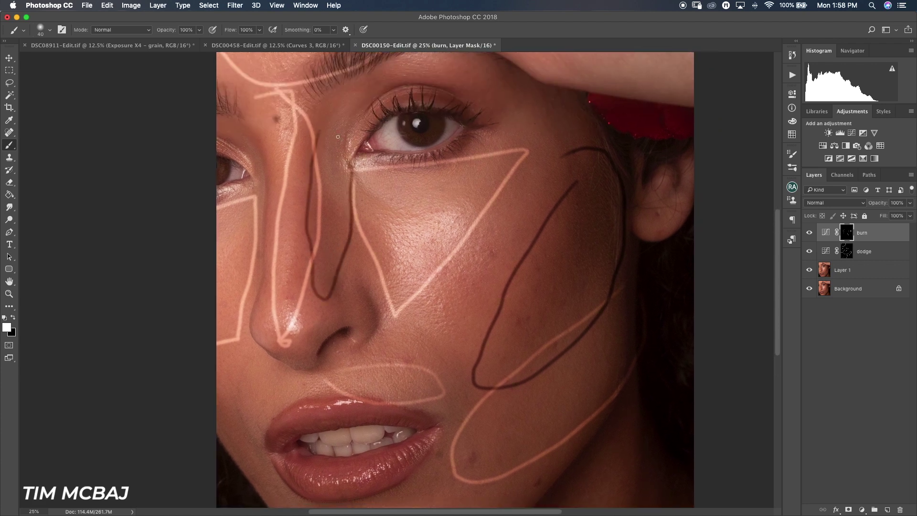
{"action": "scroll", "coordinate": [297, 209], "scroll_direction": "up", "scroll_amount": 5}
{"action": "scroll", "coordinate": [297, 208], "scroll_direction": "left", "scroll_amount": 1}
{"action": "mouse_move", "coordinate": [270, 232]}
{"action": "left_mouse_down"}
{"action": "mouse_move", "coordinate": [271, 403]}
{"action": "mouse_move", "coordinate": [294, 367]}
{"action": "mouse_move", "coordinate": [276, 229]}
{"action": "left_mouse_up"}
{"action": "left_click_drag", "start_coordinate": [301, 139], "coordinate": [295, 231]}
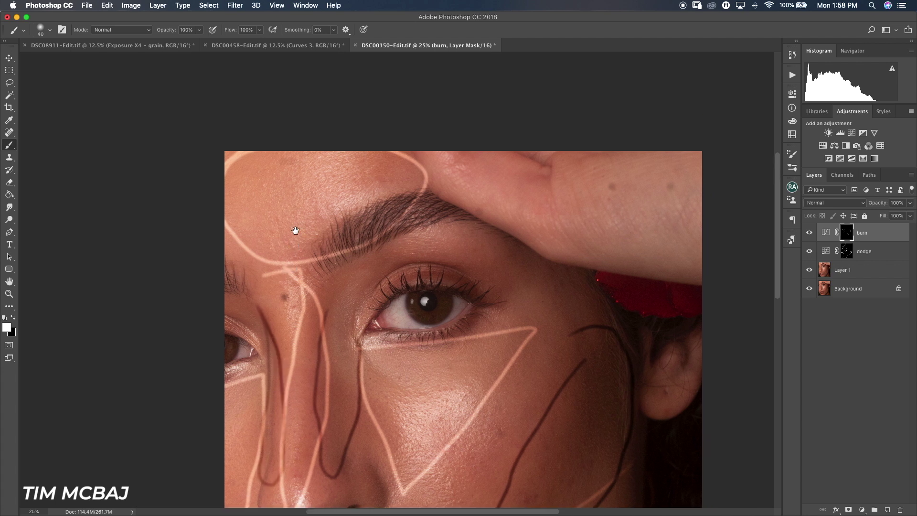
- Delete the burn and dodge layers that hold the guide outlines
{"action": "scroll", "coordinate": [500, 331], "scroll_direction": "down", "scroll_amount": 10}
{"action": "scroll", "coordinate": [469, 184], "scroll_direction": "left", "scroll_amount": 1}
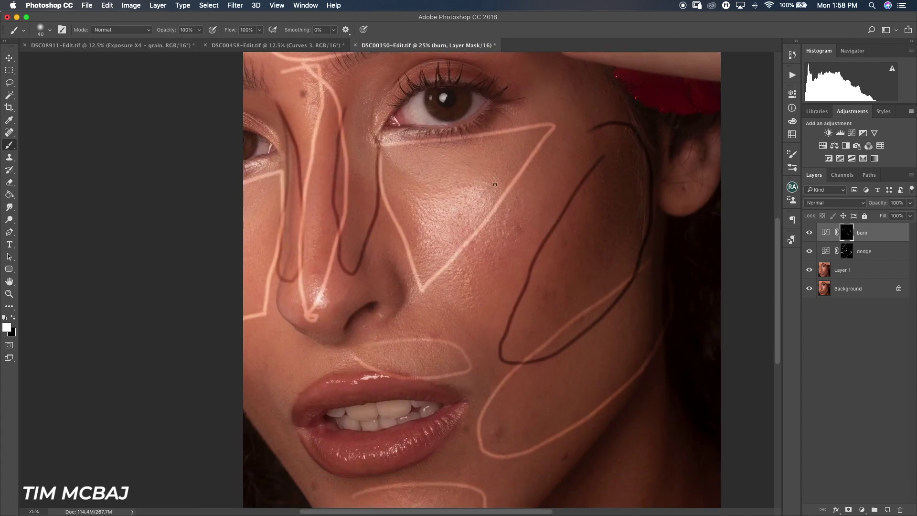
{"action": "left_click_drag", "start_coordinate": [420, 365], "coordinate": [401, 194]}
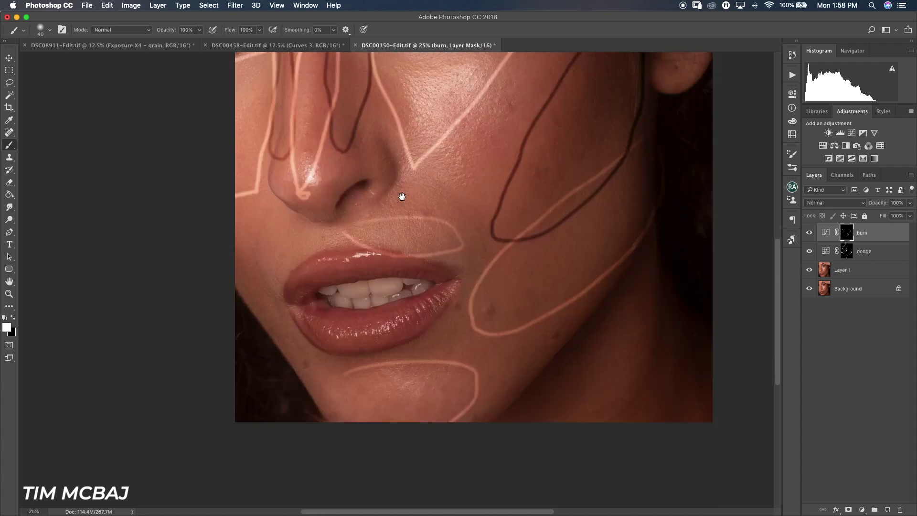
{"action": "scroll", "coordinate": [425, 215], "scroll_direction": "up", "scroll_amount": 5}
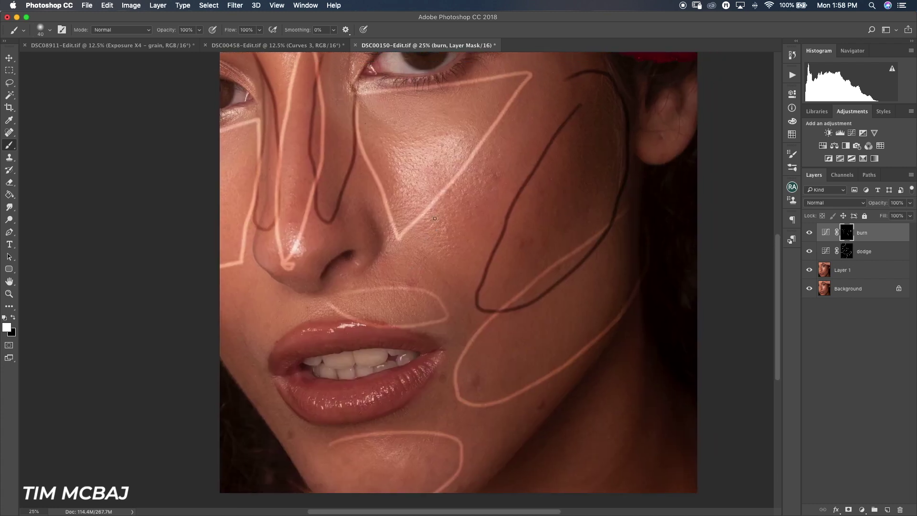
{"action": "key", "text": "super+minus"}
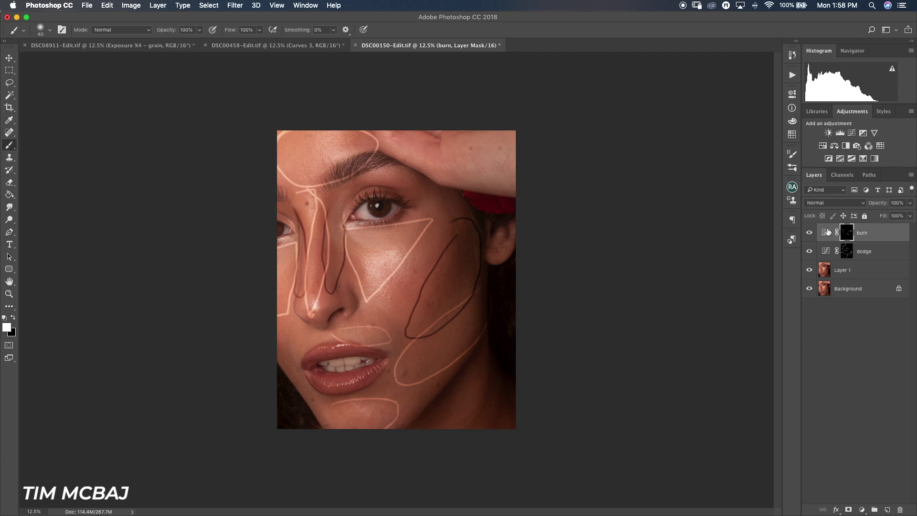
{"action": "left_click", "coordinate": [874, 254], "text": "shift"}
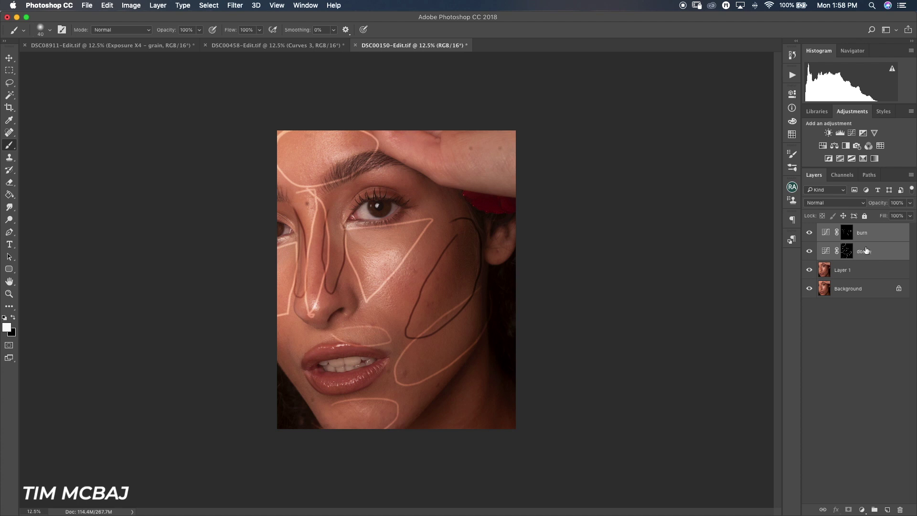
{"action": "key", "text": "BackSpace"}
- Play the D&B Retouch action to create fresh dodge and burn layers, and select the dodge layer's mask
{"action": "left_click", "coordinate": [792, 75]}
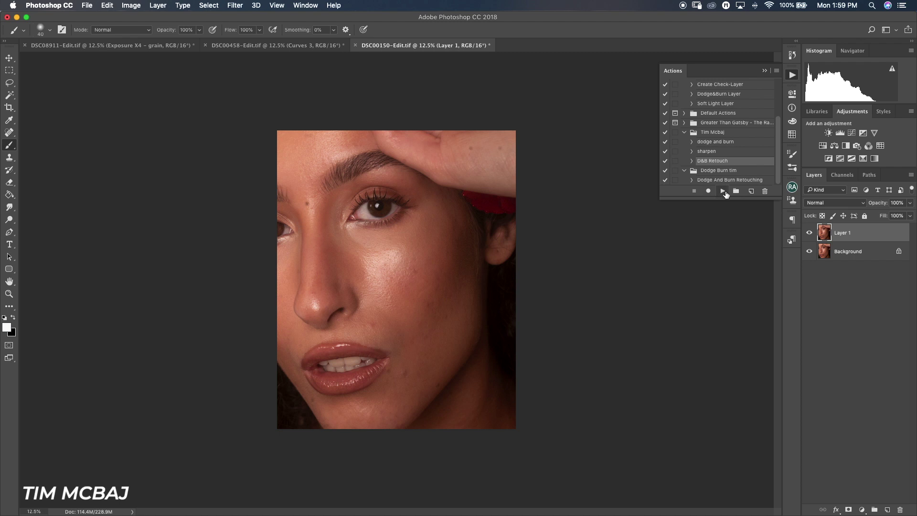
{"action": "left_click", "coordinate": [723, 191]}
{"action": "left_click", "coordinate": [845, 262]}
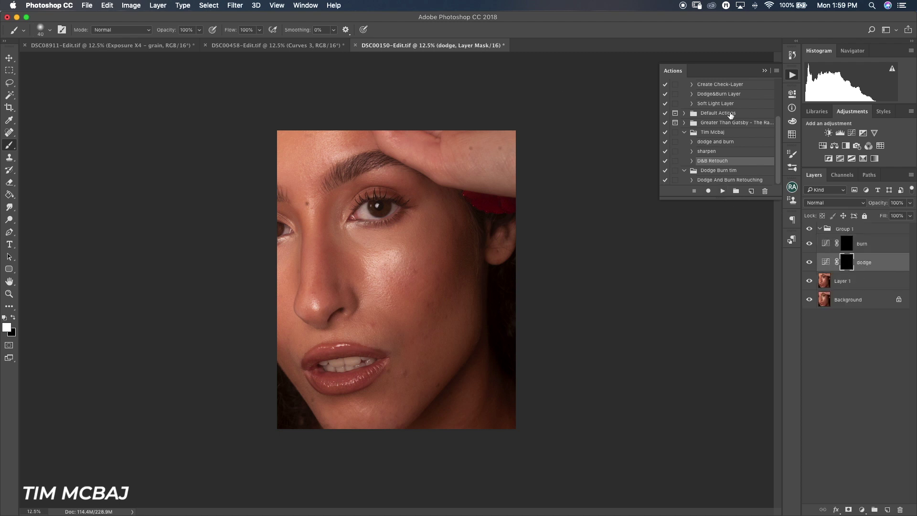
{"action": "left_click", "coordinate": [764, 71]}
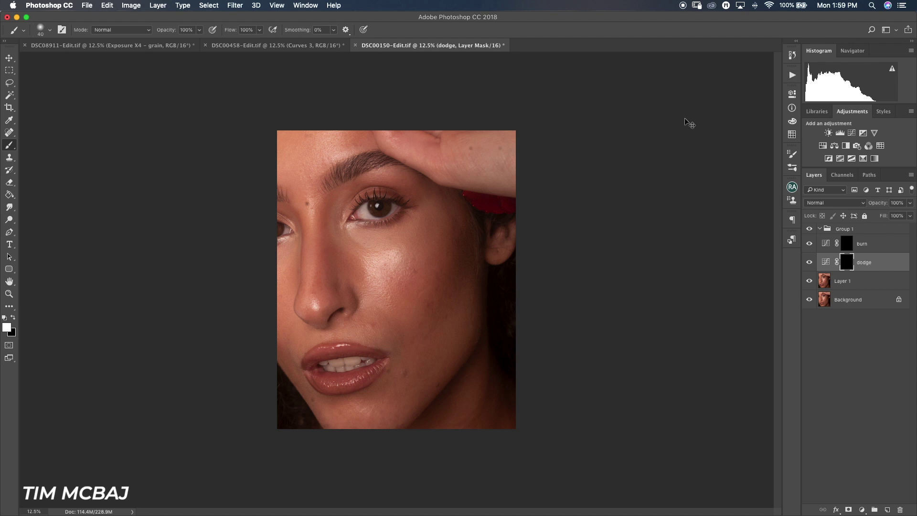
- Set the brush flow to 1%, resize the brush, and lighten the dark spots on the forehead on the dodge mask
{"action": "key", "text": "super+plus"}
{"action": "key", "text": "super+plus"}
{"action": "key", "text": "super+plus"}
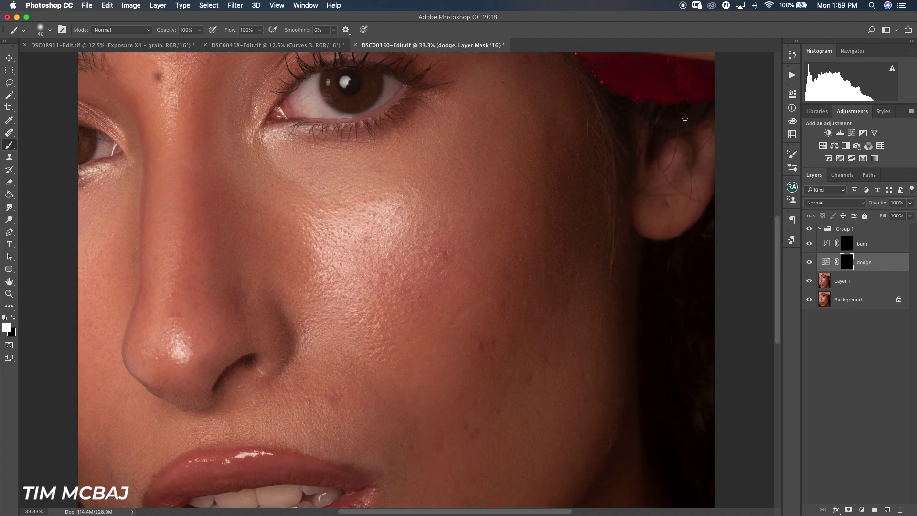
{"action": "scroll", "coordinate": [344, 206], "scroll_direction": "up", "scroll_amount": 10}
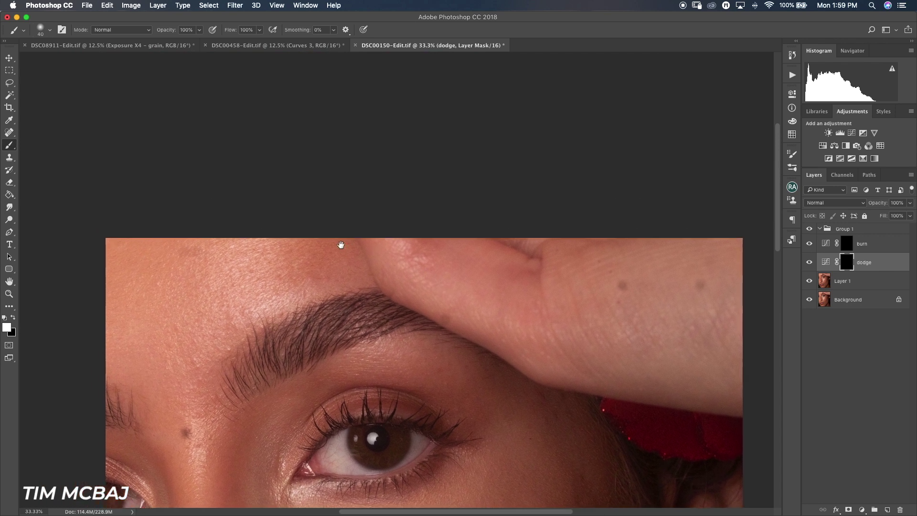
{"action": "scroll", "coordinate": [341, 244], "scroll_direction": "up", "scroll_amount": 1}
{"action": "key", "text": "bracketright"}
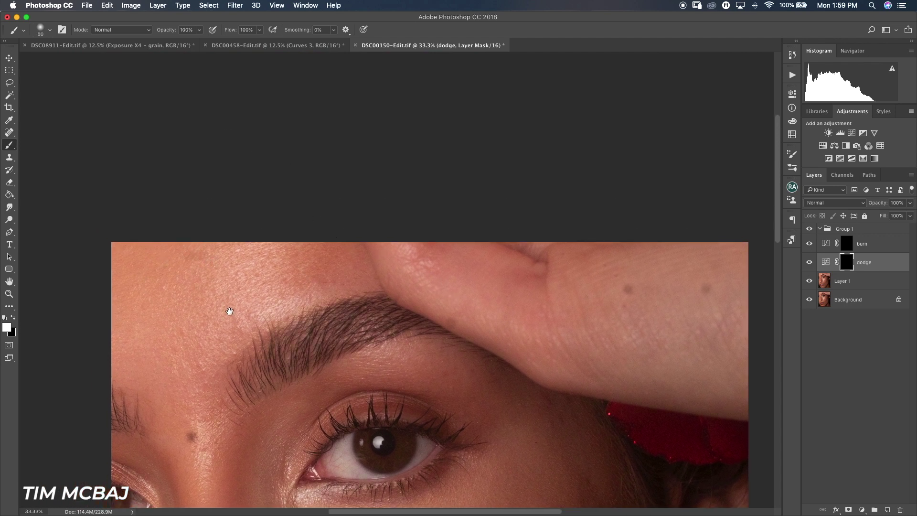
{"action": "left_click_drag", "start_coordinate": [227, 311], "coordinate": [254, 213]}
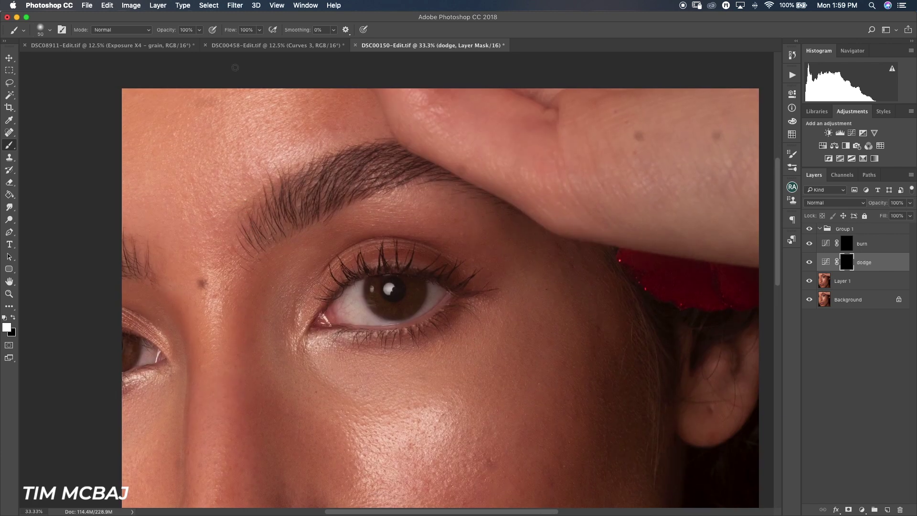
{"action": "scroll", "coordinate": [186, 172], "scroll_direction": "up", "scroll_amount": 5}
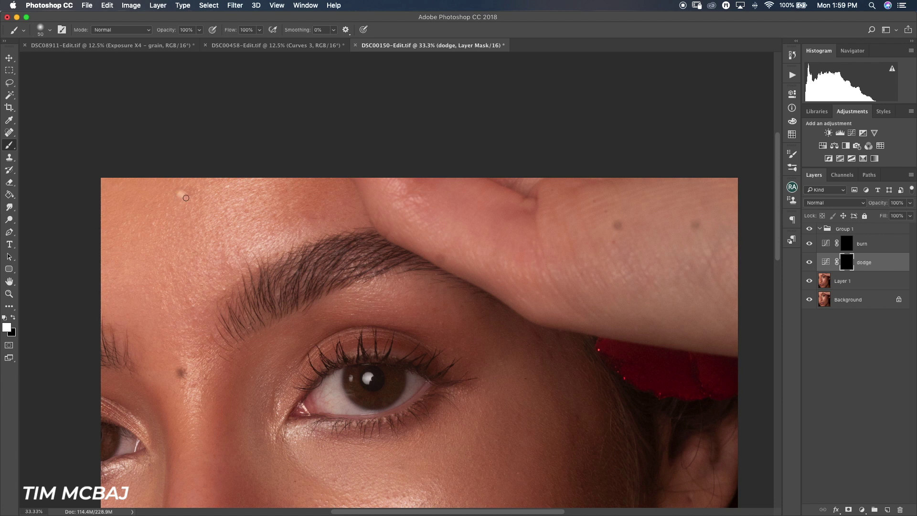
{"action": "left_click", "coordinate": [246, 30]}
{"action": "type", "text": "1"}
{"action": "key", "text": "Return"}
{"action": "key", "text": "bracketleft"}
{"action": "key", "text": "bracketright"}
- Lighten the mole between the eyebrows and the uneven patches around the nose and eye, resizing the brush to fit
{"action": "scroll", "coordinate": [437, 286], "scroll_direction": "down", "scroll_amount": 5}
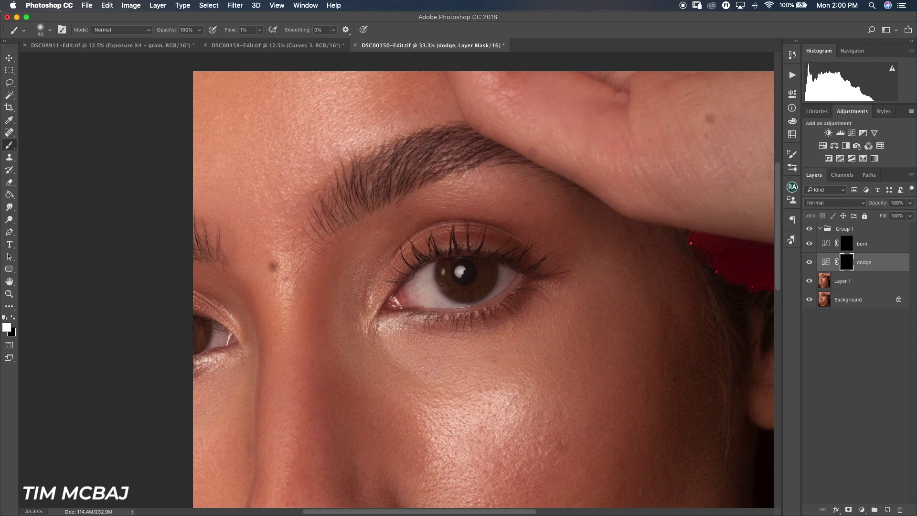
{"action": "left_click_drag", "start_coordinate": [271, 265], "coordinate": [272, 266]}
{"action": "key", "text": "bracketright"}
{"action": "scroll", "coordinate": [482, 280], "scroll_direction": "down", "scroll_amount": 5}
{"action": "key", "text": "bracketleft"}
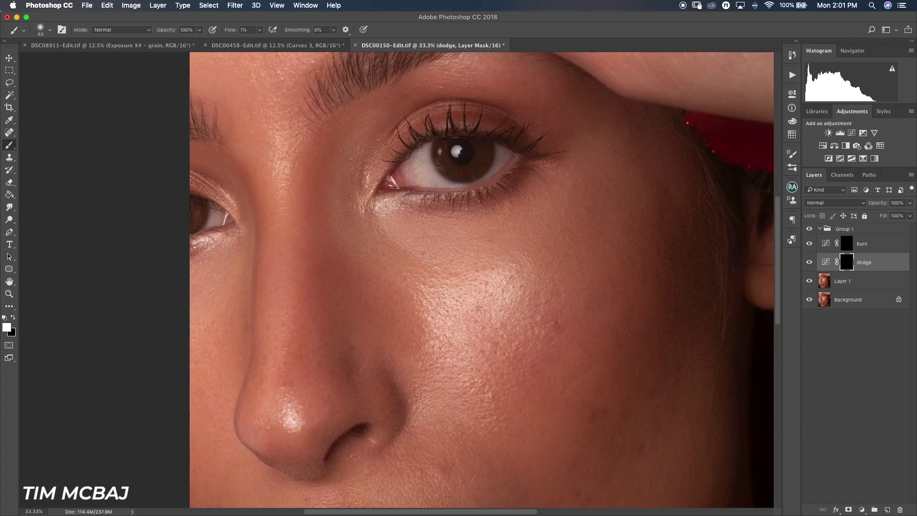
{"action": "scroll", "coordinate": [482, 279], "scroll_direction": "up", "scroll_amount": 4}
{"action": "key", "text": "bracketleft"}
{"action": "scroll", "coordinate": [482, 279], "scroll_direction": "down", "scroll_amount": 5}
{"action": "scroll", "coordinate": [482, 279], "scroll_direction": "right", "scroll_amount": 3}
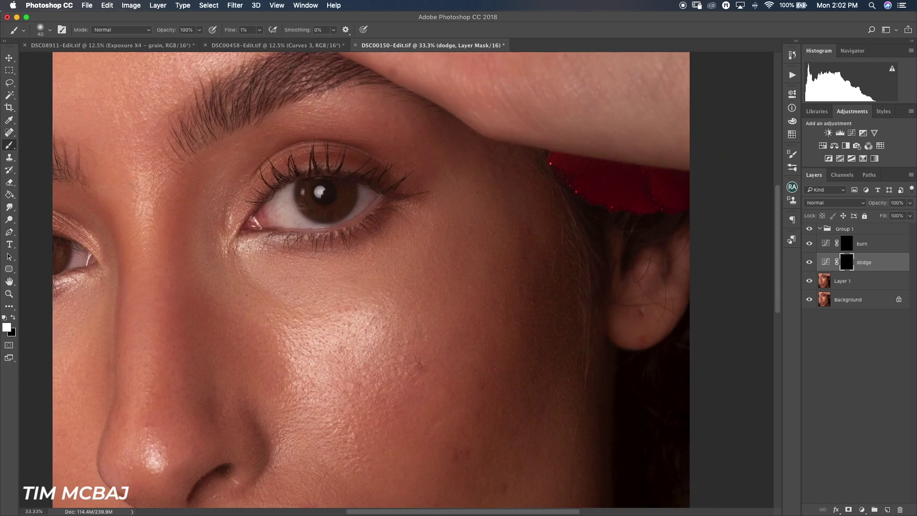
- Lighten the dark blemishes on the cheek and around the mouth on the dodge mask, varying the brush size
{"action": "key", "text": "bracketright"}
{"action": "scroll", "coordinate": [482, 279], "scroll_direction": "down", "scroll_amount": 4}
{"action": "scroll", "coordinate": [482, 279], "scroll_direction": "left", "scroll_amount": 2}
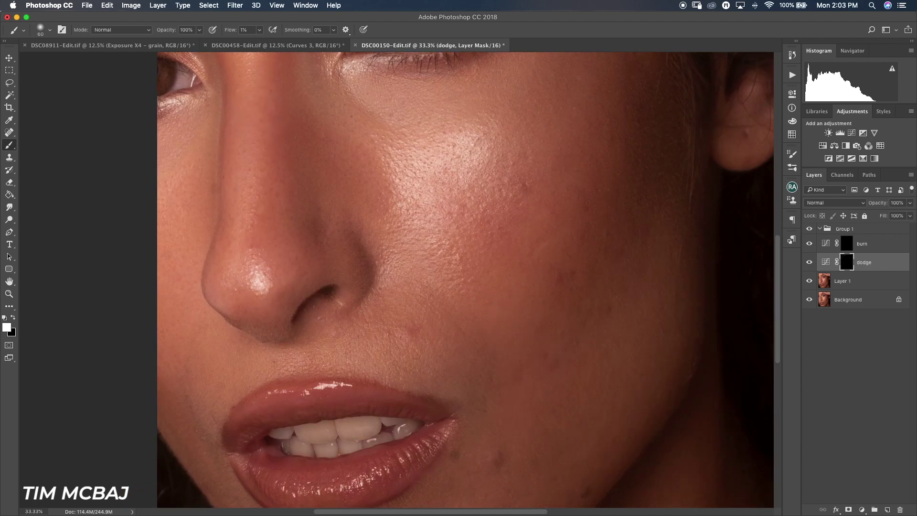
{"action": "key", "text": "bracketleft"}
{"action": "key", "text": "bracketleft"}
{"action": "key", "text": "bracketleft"}
{"action": "scroll", "coordinate": [465, 279], "scroll_direction": "down", "scroll_amount": 5}
{"action": "scroll", "coordinate": [466, 280], "scroll_direction": "left", "scroll_amount": 5}
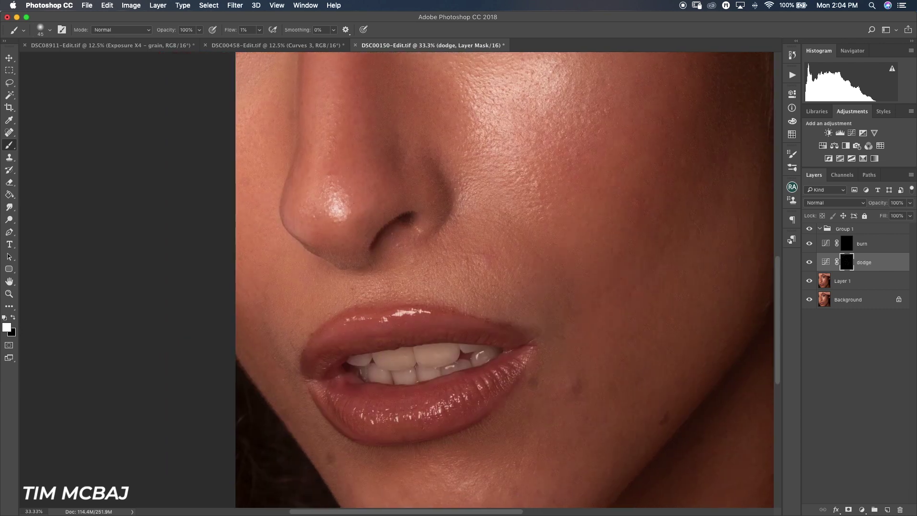
{"action": "key", "text": "bracketright"}
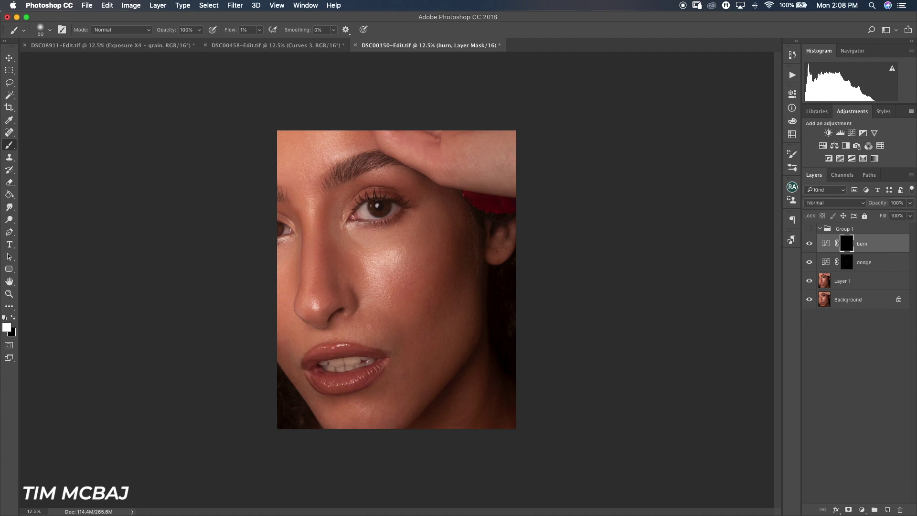
- Toggle the dodge layer's visibility repeatedly to compare the skin before and after dodging
{"action": "left_click", "coordinate": [846, 262]}
{"action": "key", "text": "super+comma"}
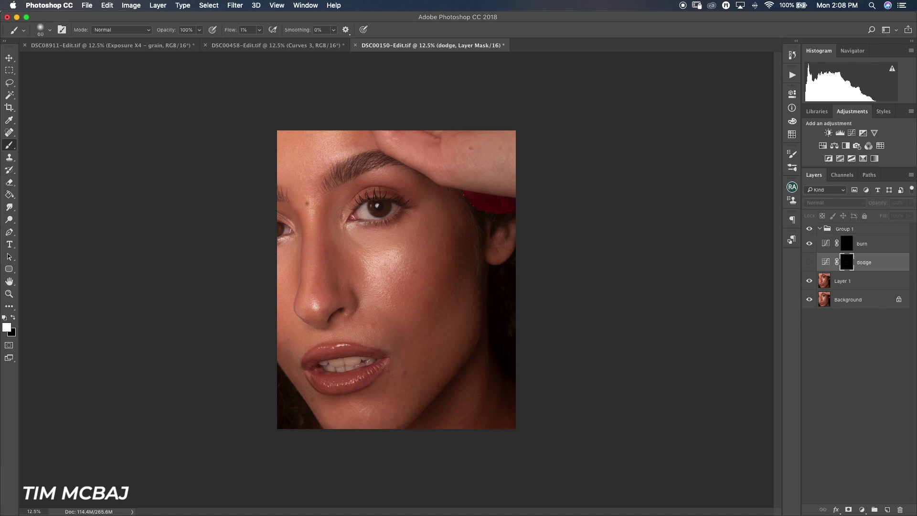
{"action": "key", "text": "super+comma"}
{"action": "key", "text": "super+comma"}
{"action": "key", "text": "super+comma"}
{"action": "key", "text": "super+comma"}
{"action": "key", "text": "super+comma"}
{"action": "key", "text": "super+comma"}
{"action": "key", "text": "super+comma"}
{"action": "key", "text": "super+comma"}
{"action": "key", "text": "super+equal"}
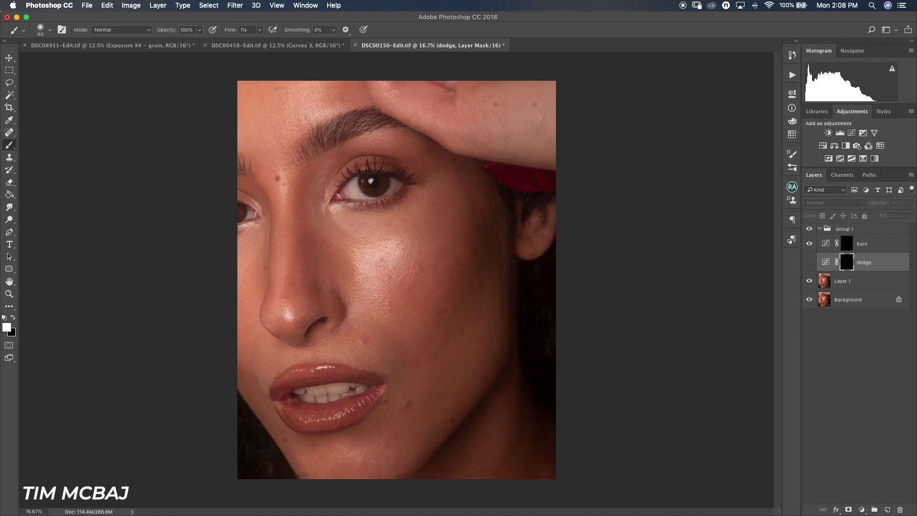
{"action": "key", "text": "super+comma"}
{"action": "key", "text": "super+comma"}
{"action": "key", "text": "super+comma"}
{"action": "key", "text": "super+comma"}
{"action": "key", "text": "super+comma"}
{"action": "key", "text": "super+comma"}
{"action": "key", "text": "super+comma"}
{"action": "key", "text": "super+comma"}
{"action": "key", "text": "super+comma"}
{"action": "key", "text": "super+comma"}
{"action": "key", "text": "super+minus"}
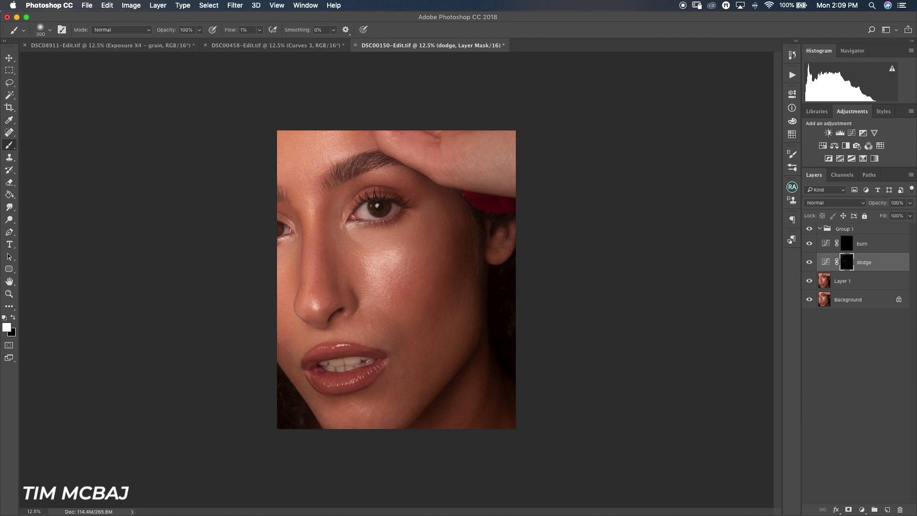
- Brighten broader areas of the face on the dodge mask with a large brush of about 200 to 300 px
{"action": "key", "text": "bracketright"}
{"action": "key", "text": "bracketright"}
{"action": "key", "text": "bracketright"}
{"action": "key", "text": "bracketleft"}
{"action": "key", "text": "bracketleft"}
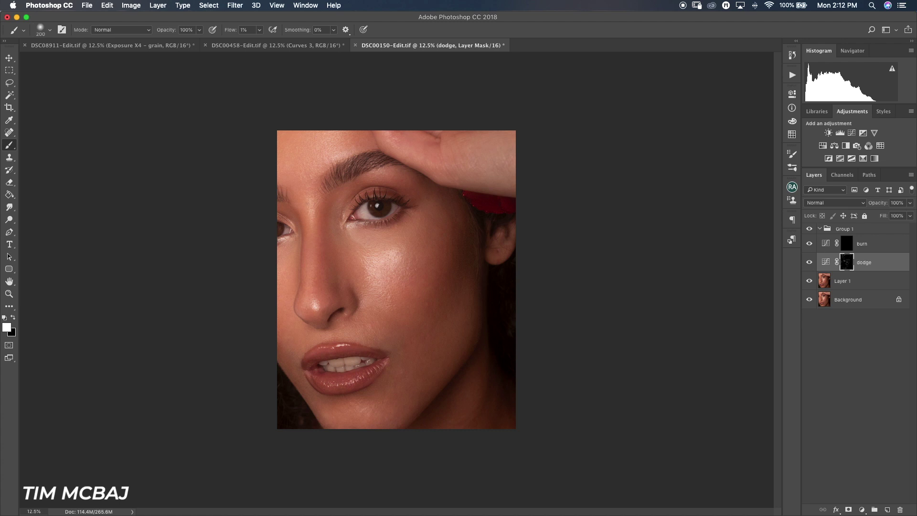
{"action": "key", "text": "bracketright"}
{"action": "key", "text": "bracketright"}
- Switch between the burn and dodge layers and even out the remaining spots with a brush reduced to 70 px
{"action": "key", "text": "alt+bracketright"}
{"action": "key", "text": "bracketleft"}
{"action": "key", "text": "bracketleft"}
{"action": "key", "text": "bracketleft"}
{"action": "key", "text": "bracketleft"}
{"action": "key", "text": "bracketleft"}
{"action": "key", "text": "bracketleft"}
{"action": "key", "text": "bracketleft"}
{"action": "key", "text": "bracketleft"}
{"action": "key", "text": "bracketleft"}
{"action": "key", "text": "bracketleft"}
{"action": "key", "text": "bracketleft"}
{"action": "key", "text": "super+equal"}
{"action": "key", "text": "super+equal"}
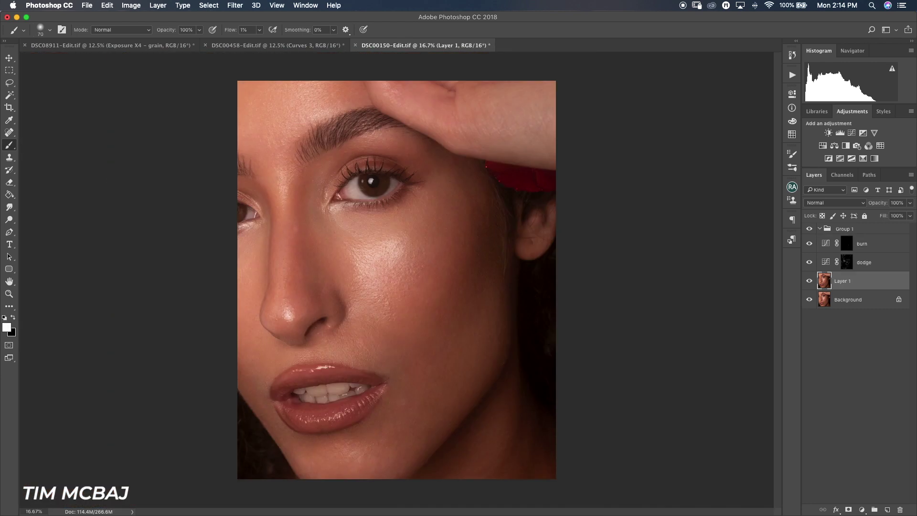
{"action": "key", "text": "alt+bracketleft"}
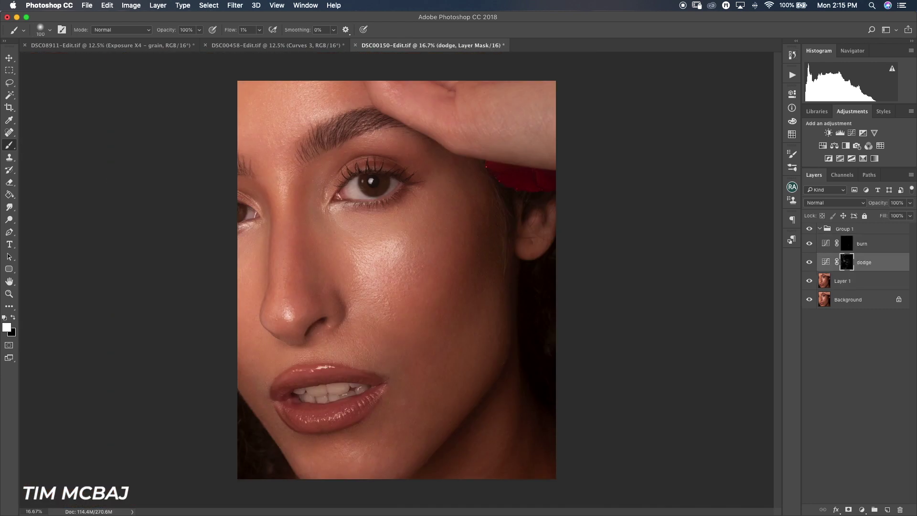
- Deepen the facial shadows on the burn mask with a smaller brush, and return to the dodge layer
{"action": "key", "text": "alt+bracketright"}
{"action": "key", "text": "bracketleft"}
{"action": "key", "text": "bracketleft"}
{"action": "key", "text": "bracketleft"}
{"action": "key", "text": "bracketleft"}
{"action": "key", "text": "bracketleft"}
{"action": "key", "text": "alt+bracketleft"}
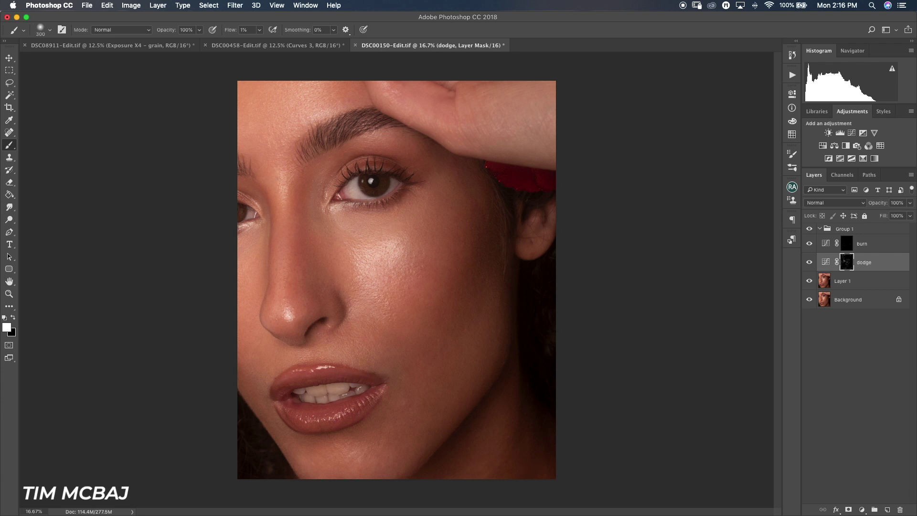
- Alternate between the burn and dodge masks to refine the facial contours, reducing the brush to 80 px on the burn mask
{"action": "key", "text": "alt+bracketright"}
{"action": "key", "text": "alt+bracketleft"}
{"action": "key", "text": "bracketleft"}
{"action": "key", "text": "bracketleft"}
{"action": "key", "text": "alt+bracketright"}
{"action": "key", "text": "bracketleft"}
{"action": "key", "text": "bracketleft"}
{"action": "key", "text": "bracketleft"}
{"action": "key", "text": "bracketleft"}
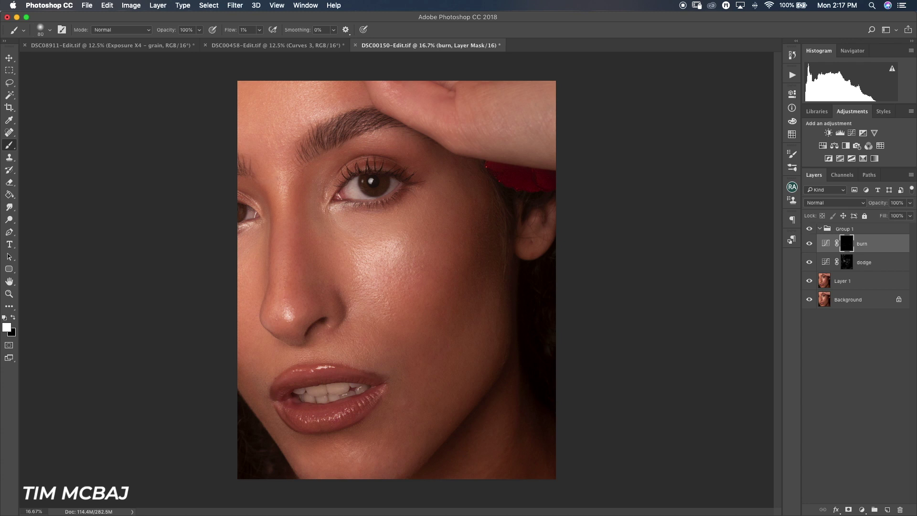
- Hide and show the dodge layer several times to check its effect on the retouched face
{"action": "left_click", "coordinate": [809, 262]}
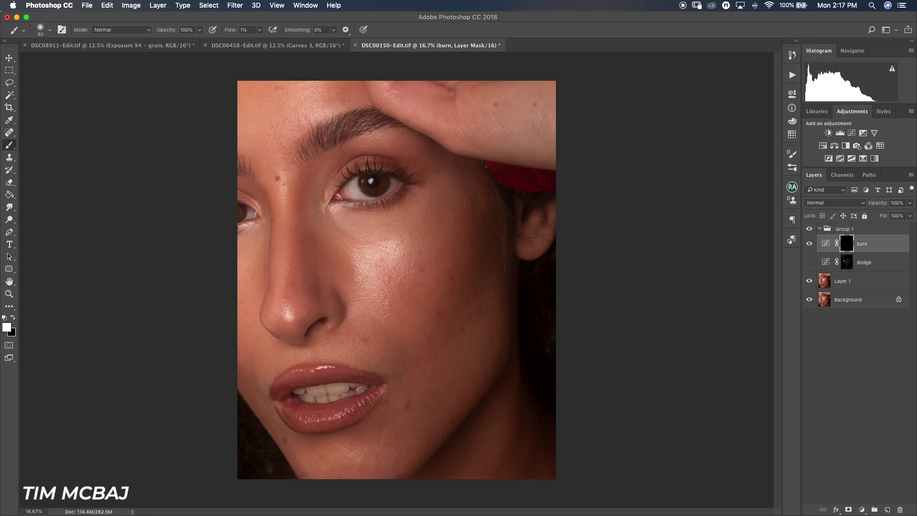
{"action": "left_click", "coordinate": [809, 262]}
{"action": "left_click", "coordinate": [808, 262]}
{"action": "left_click", "coordinate": [808, 262]}
{"action": "left_click", "coordinate": [809, 262]}
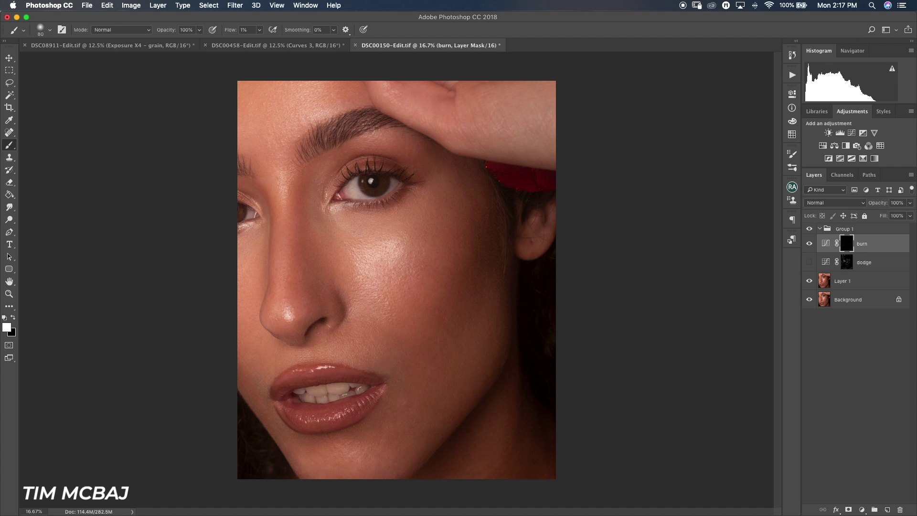
- Compare the portrait with and without the dodge layer, and inspect the skin both close up and in the full image
{"action": "left_click", "coordinate": [808, 263]}
{"action": "left_click", "coordinate": [809, 262]}
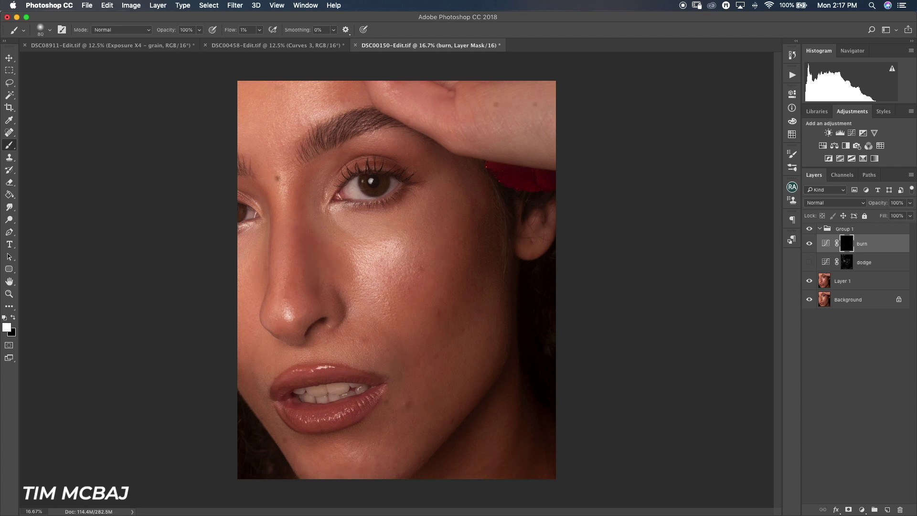
{"action": "left_click", "coordinate": [809, 262]}
{"action": "left_click", "coordinate": [809, 262]}
{"action": "left_click", "coordinate": [809, 262]}
{"action": "left_click", "coordinate": [809, 262]}
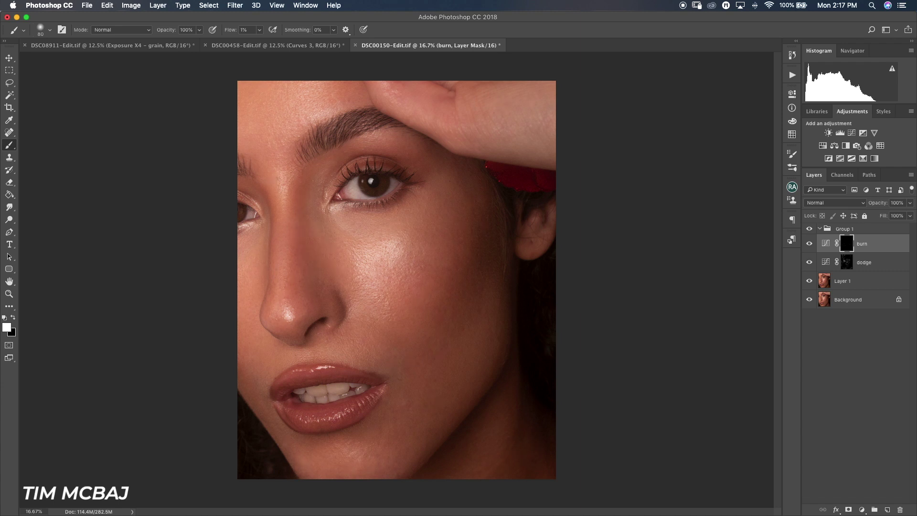
{"action": "left_click", "coordinate": [809, 262]}
{"action": "left_click", "coordinate": [809, 262]}
{"action": "key", "text": "super+equal"}
{"action": "key", "text": "super+equal"}
{"action": "key", "text": "super+minus"}
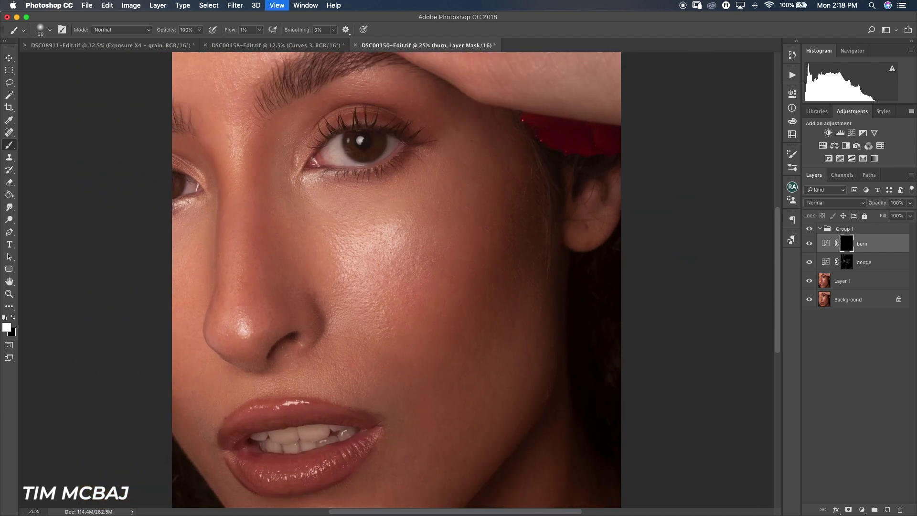
{"action": "key", "text": "super+minus"}
{"action": "key", "text": "super+minus"}
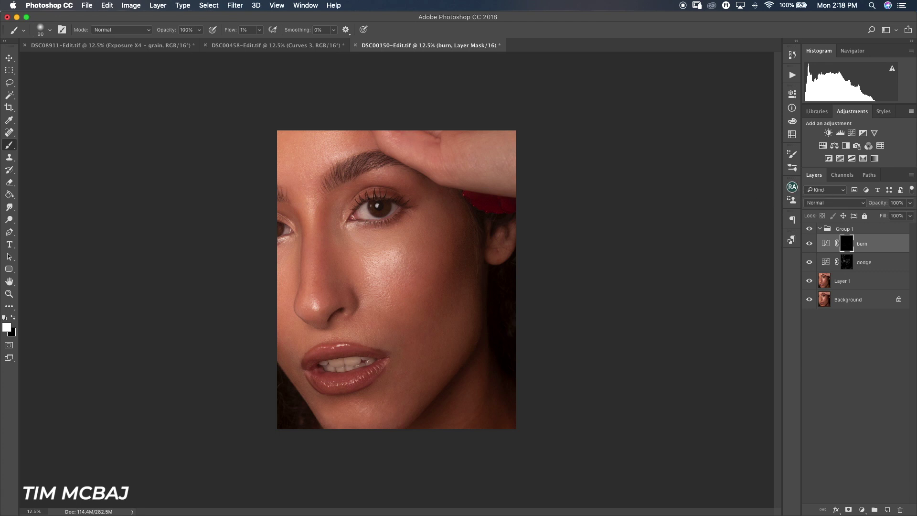
- Run the Magical Skin Tone action above Group 1 and set the brush flow to 100% for painting its mask
{"action": "left_click", "coordinate": [860, 229]}
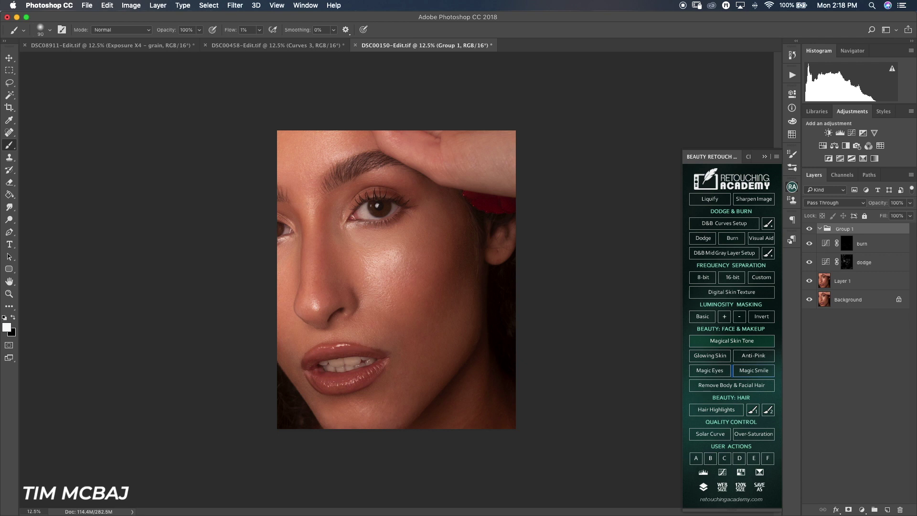
{"action": "left_click", "coordinate": [732, 340]}
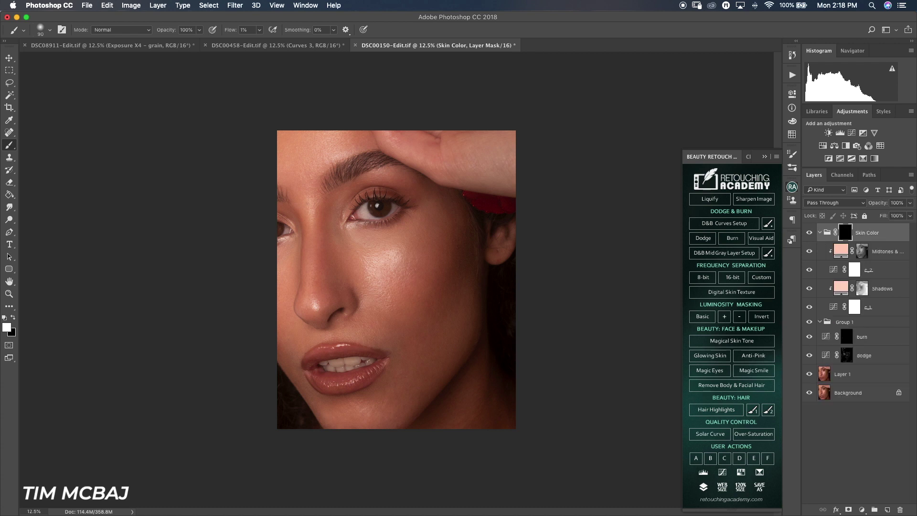
{"action": "left_click", "coordinate": [259, 30]}
{"action": "left_click_drag", "start_coordinate": [258, 41], "coordinate": [303, 41]}
{"action": "key", "text": "super+plus"}
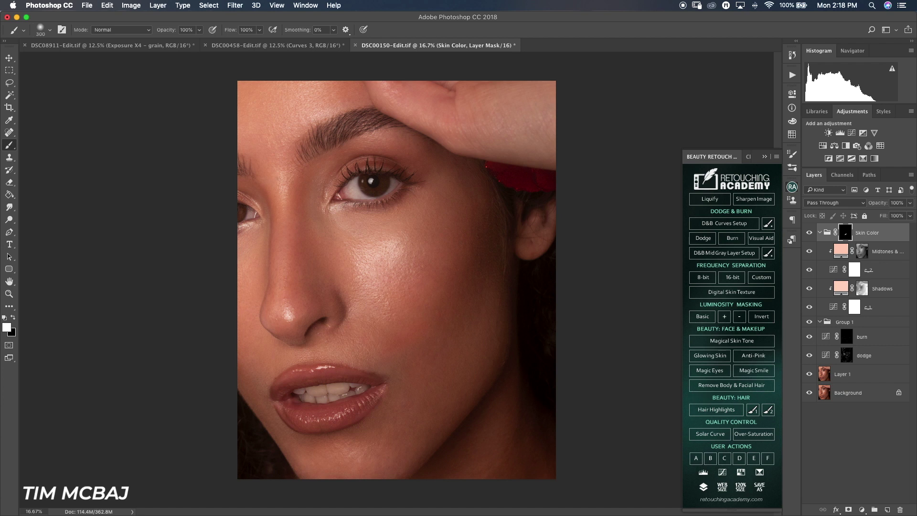
- Choose skin tones for the Midtones & Highlights and Shadows color fills, using a reddish brown for Shadows
{"action": "left_click", "coordinate": [840, 250]}
{"action": "key", "text": "alt"}
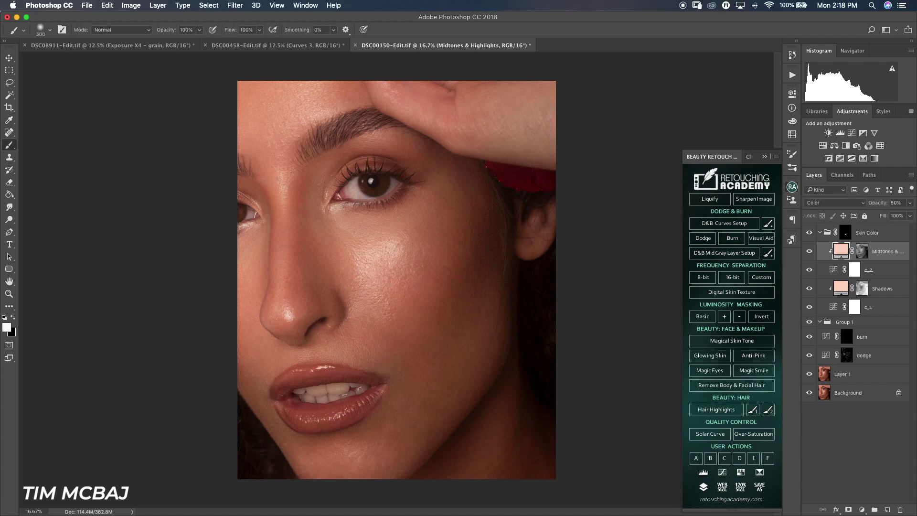
{"action": "left_click", "coordinate": [882, 288]}
{"action": "key", "text": "alt"}
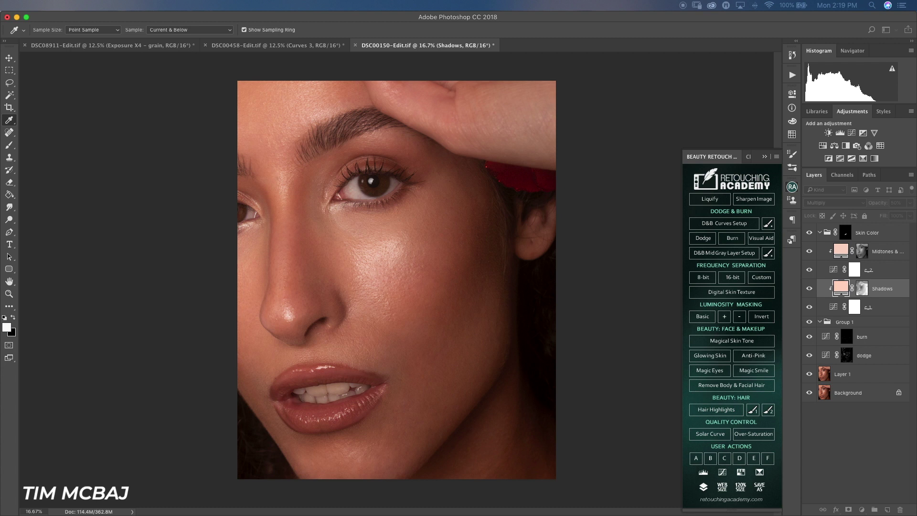
{"action": "key", "text": "Return"}
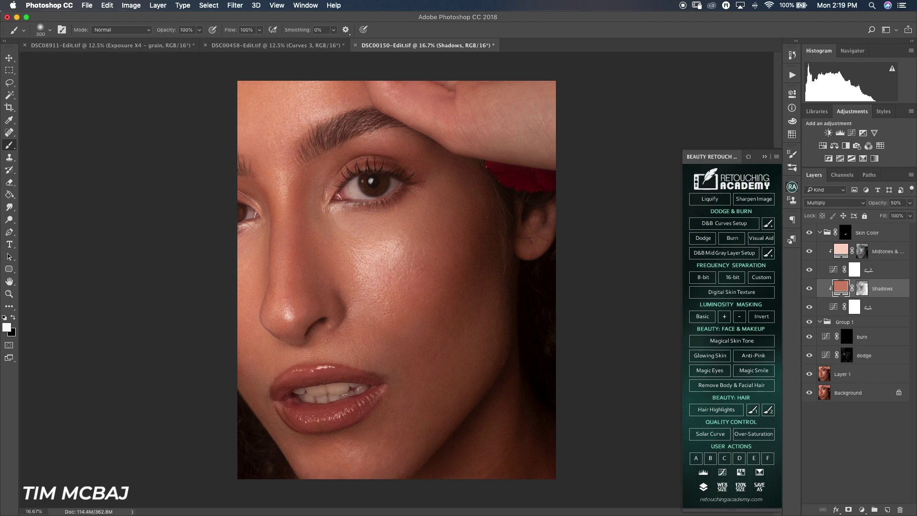
- Collapse the Skin Color group and paint white over the skin on its mask, reducing the brush to 400 px
{"action": "left_click", "coordinate": [820, 233]}
{"action": "left_click", "coordinate": [845, 232]}
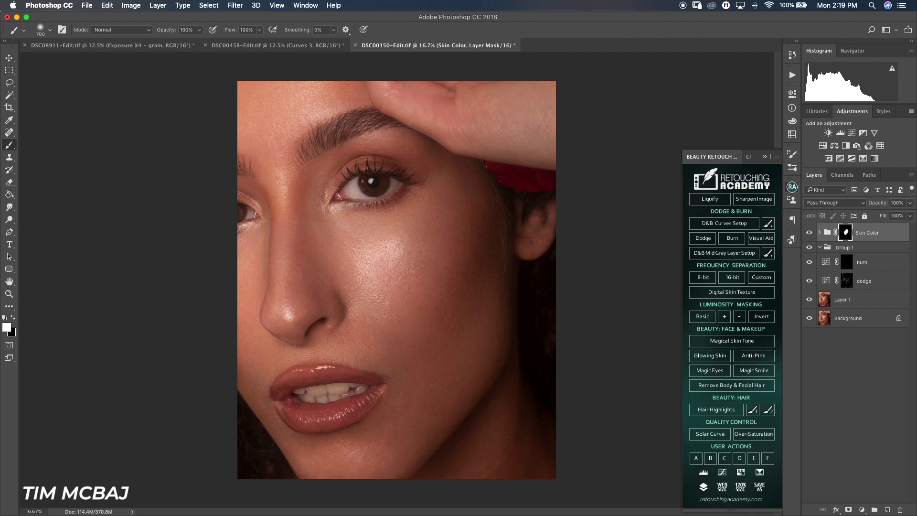
{"action": "key", "text": "bracketleft"}
{"action": "key", "text": "bracketright"}
{"action": "key", "text": "bracketleft"}
{"action": "key", "text": "bracketleft"}
{"action": "key", "text": "bracketleft"}
{"action": "key", "text": "bracketleft"}
{"action": "key", "text": "bracketleft"}
- Display the mask as a red overlay, clean up its edges around the lips, and mask out the eyebrow
{"action": "key", "text": "backslash"}
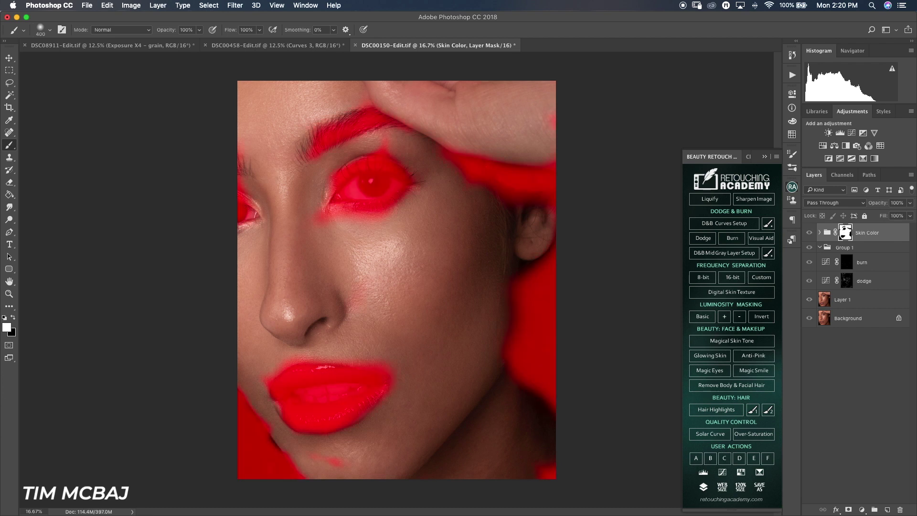
{"action": "left_click_drag", "start_coordinate": [387, 369], "coordinate": [386, 388]}
{"action": "mouse_move", "coordinate": [267, 385]}
{"action": "left_mouse_down"}
{"action": "mouse_move", "coordinate": [308, 358]}
{"action": "mouse_move", "coordinate": [315, 364]}
{"action": "left_mouse_up"}
{"action": "key", "text": "x"}
{"action": "key", "text": "x"}
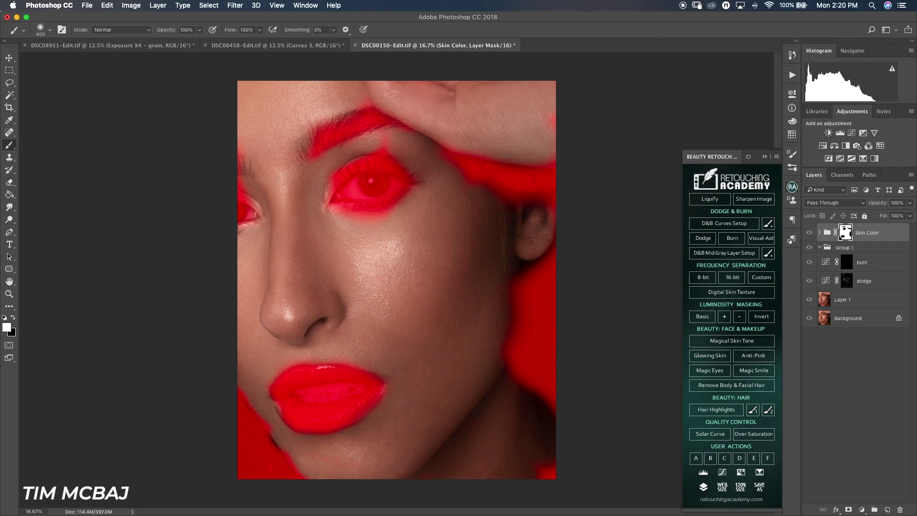
{"action": "key", "text": "x"}
{"action": "key", "text": "x"}
{"action": "key", "text": "x"}
{"action": "mouse_move", "coordinate": [334, 119]}
{"action": "left_mouse_down"}
{"action": "mouse_move", "coordinate": [307, 141]}
{"action": "mouse_move", "coordinate": [347, 113]}
{"action": "left_mouse_up"}
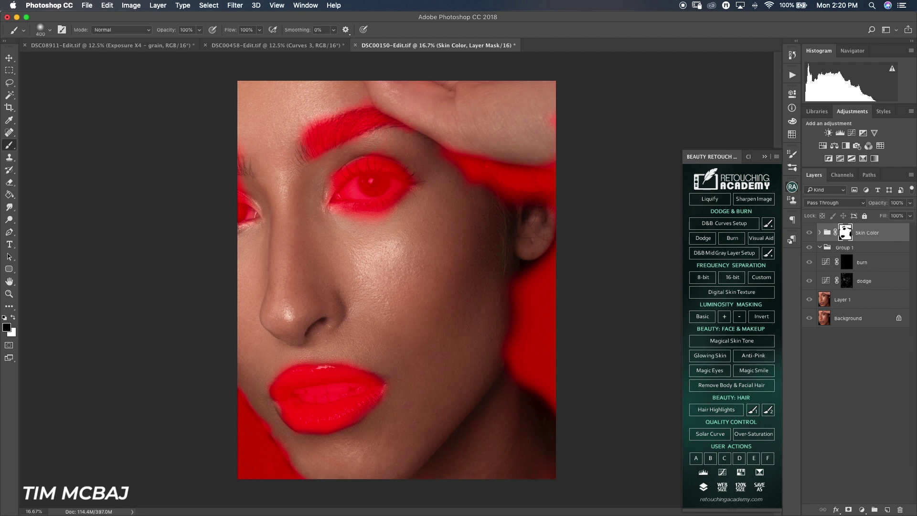
- Refine the Skin Color mask below the eye, above the eyebrow and along the temple, and hide the red overlay
{"action": "left_click", "coordinate": [321, 164]}
{"action": "key", "text": "ctrl+z"}
{"action": "key", "text": "x"}
{"action": "mouse_move", "coordinate": [382, 219]}
{"action": "left_mouse_down"}
{"action": "mouse_move", "coordinate": [351, 210]}
{"action": "mouse_move", "coordinate": [363, 207]}
{"action": "left_mouse_up"}
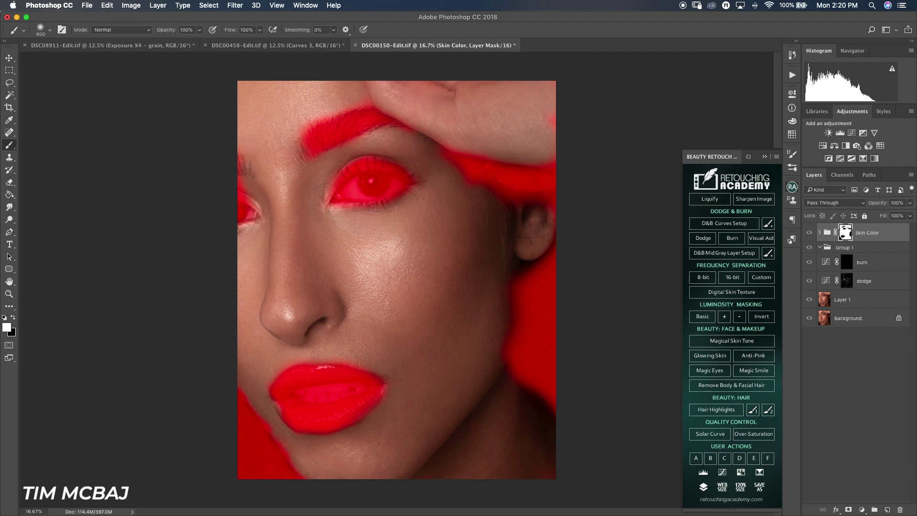
{"action": "left_click_drag", "start_coordinate": [315, 126], "coordinate": [327, 117]}
{"action": "mouse_move", "coordinate": [471, 173]}
{"action": "left_mouse_down"}
{"action": "mouse_move", "coordinate": [478, 164]}
{"action": "mouse_move", "coordinate": [492, 175]}
{"action": "left_mouse_up"}
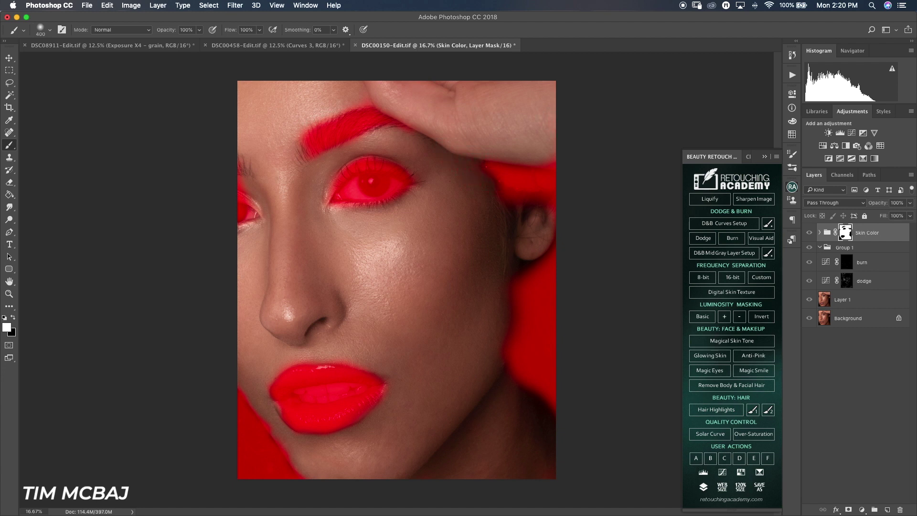
{"action": "key", "text": "backslash"}
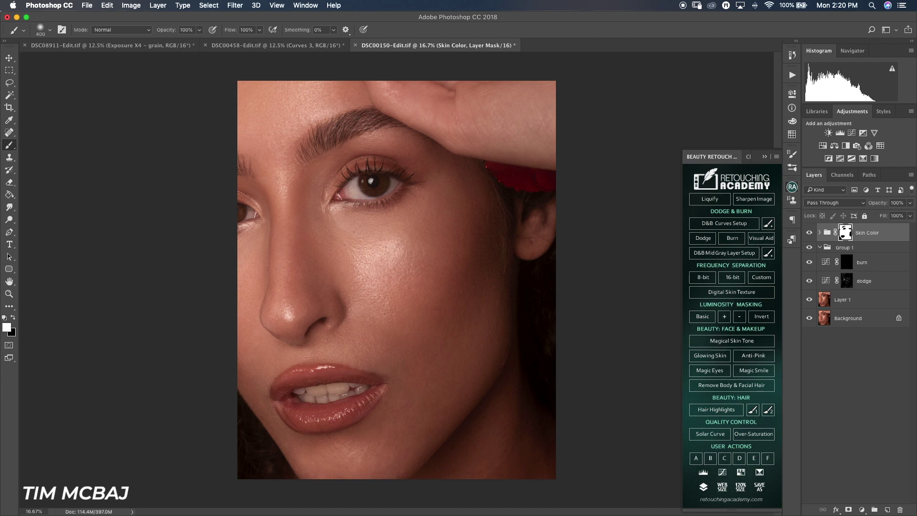
- Compare the retouched portrait with the original by repeatedly showing only the Background layer and restoring all layers
{"action": "left_click", "coordinate": [809, 318], "text": "alt"}
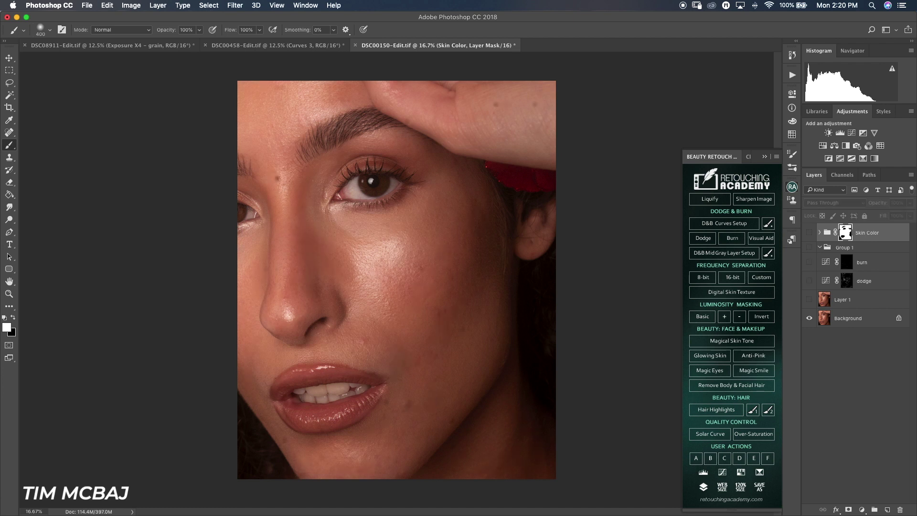
{"action": "left_click", "coordinate": [808, 317], "text": "alt"}
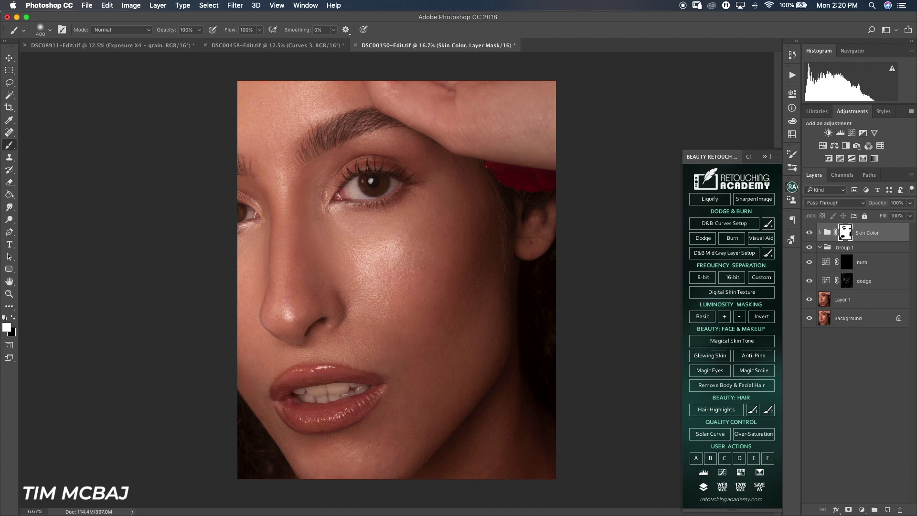
{"action": "left_click", "coordinate": [809, 317], "text": "alt"}
{"action": "left_click", "coordinate": [809, 317], "text": "alt"}
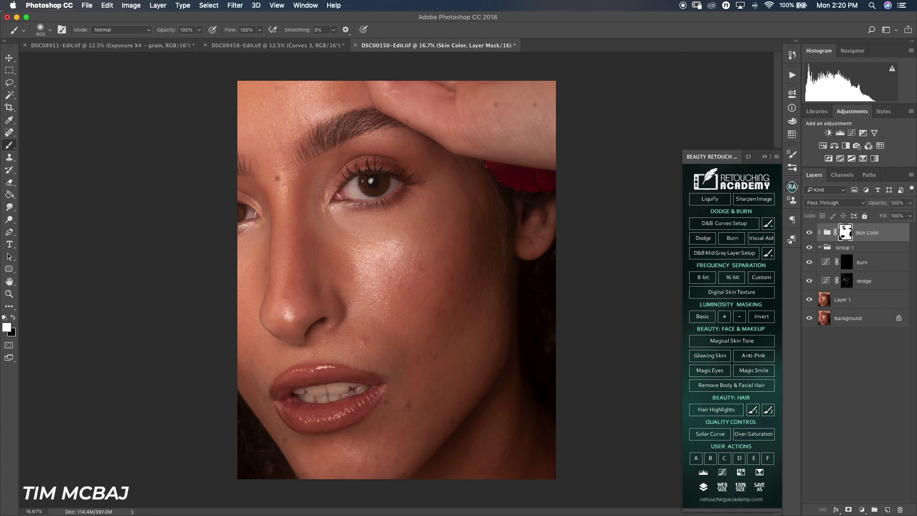
{"action": "left_click", "coordinate": [808, 318], "text": "alt"}
{"action": "left_click", "coordinate": [809, 317], "text": "alt"}
{"action": "left_click", "coordinate": [809, 318], "text": "alt"}
{"action": "left_click", "coordinate": [808, 317], "text": "alt"}
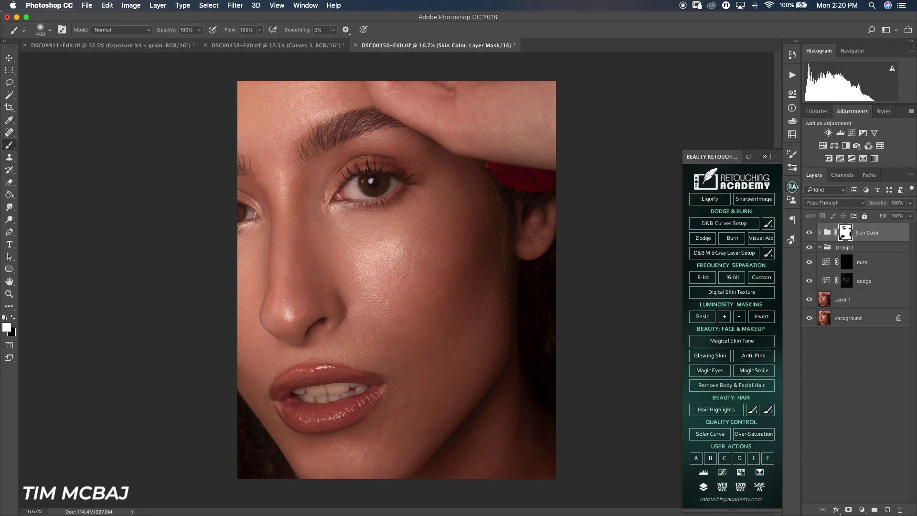